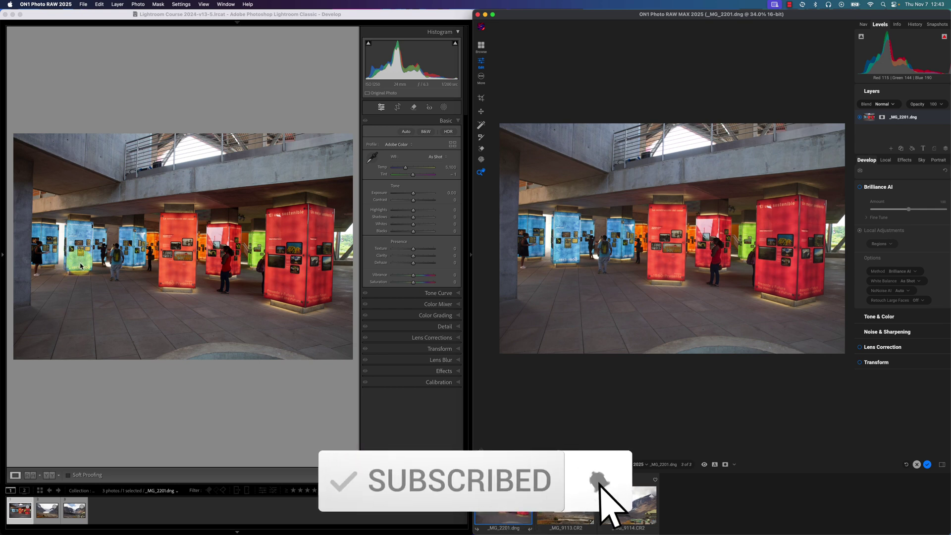
Mask the museum visitors in the photo with the Remove tool at brush size 15, with generative AI on
{"action": "left_click", "coordinate": [416, 110]}
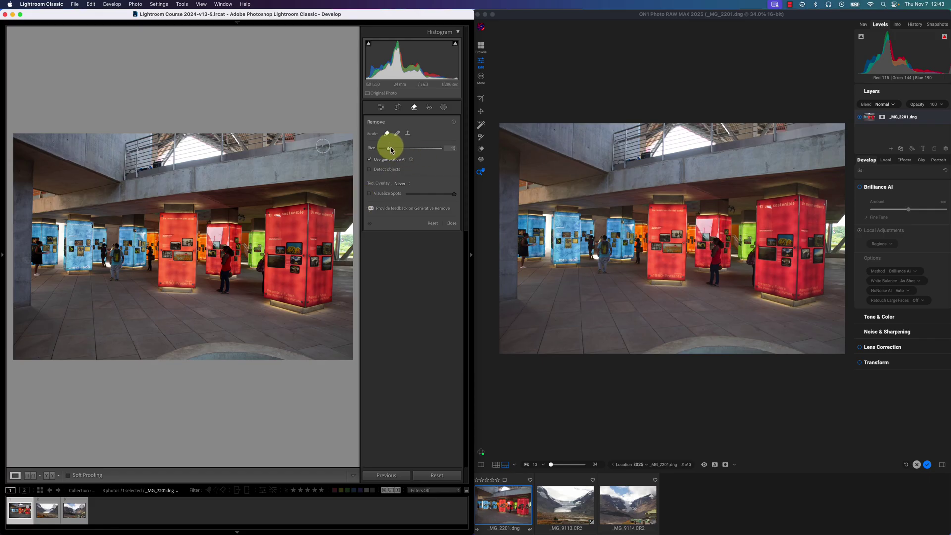
{"action": "left_click_drag", "start_coordinate": [388, 147], "coordinate": [391, 151]}
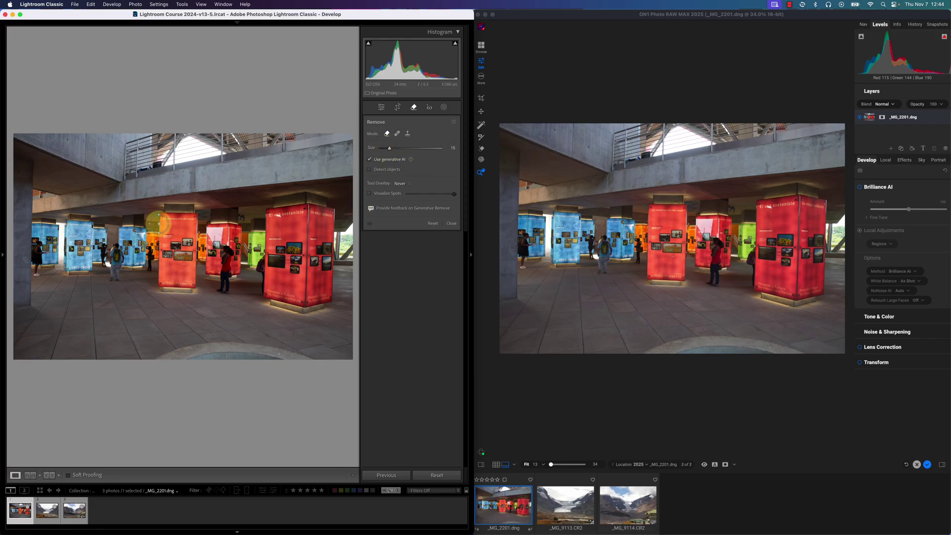
{"action": "mouse_move", "coordinate": [37, 249]}
{"action": "left_mouse_down"}
{"action": "mouse_move", "coordinate": [34, 274]}
{"action": "mouse_move", "coordinate": [45, 252]}
{"action": "left_mouse_up"}
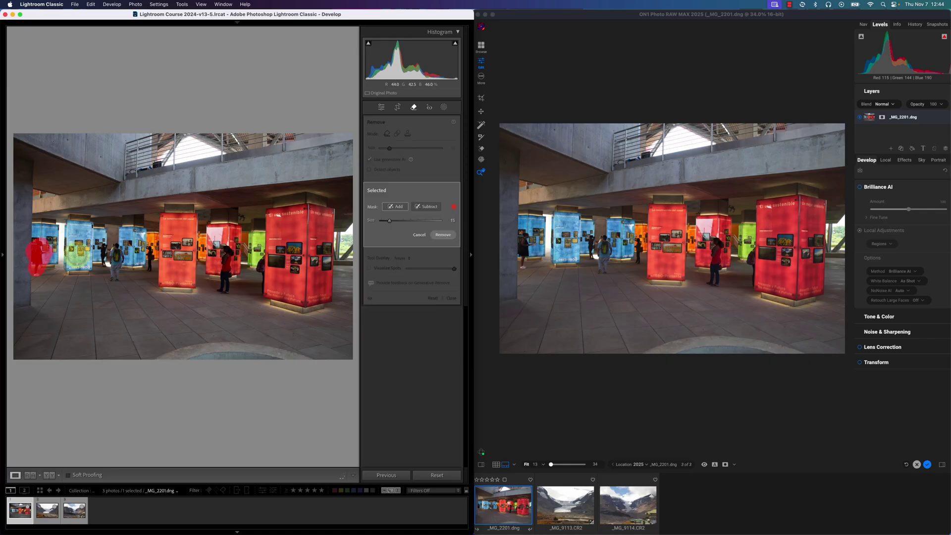
{"action": "mouse_move", "coordinate": [110, 243]}
{"action": "left_mouse_down"}
{"action": "mouse_move", "coordinate": [102, 260]}
{"action": "mouse_move", "coordinate": [112, 272]}
{"action": "mouse_move", "coordinate": [116, 248]}
{"action": "mouse_move", "coordinate": [113, 278]}
{"action": "left_mouse_up"}
{"action": "left_click_drag", "start_coordinate": [146, 243], "coordinate": [151, 275]}
{"action": "mouse_move", "coordinate": [218, 245]}
{"action": "left_mouse_down"}
{"action": "mouse_move", "coordinate": [226, 290]}
{"action": "mouse_move", "coordinate": [229, 255]}
{"action": "mouse_move", "coordinate": [267, 258]}
{"action": "mouse_move", "coordinate": [264, 291]}
{"action": "mouse_move", "coordinate": [228, 290]}
{"action": "left_mouse_up"}
Extend the mask over the visitors' shadows and floor areas, reduce the brush size to 8, and generate the removal
{"action": "mouse_move", "coordinate": [122, 287]}
{"action": "left_mouse_down"}
{"action": "mouse_move", "coordinate": [117, 278]}
{"action": "mouse_move", "coordinate": [62, 266]}
{"action": "mouse_move", "coordinate": [39, 272]}
{"action": "left_mouse_up"}
{"action": "key", "text": "bracketleft"}
{"action": "key", "text": "bracketleft"}
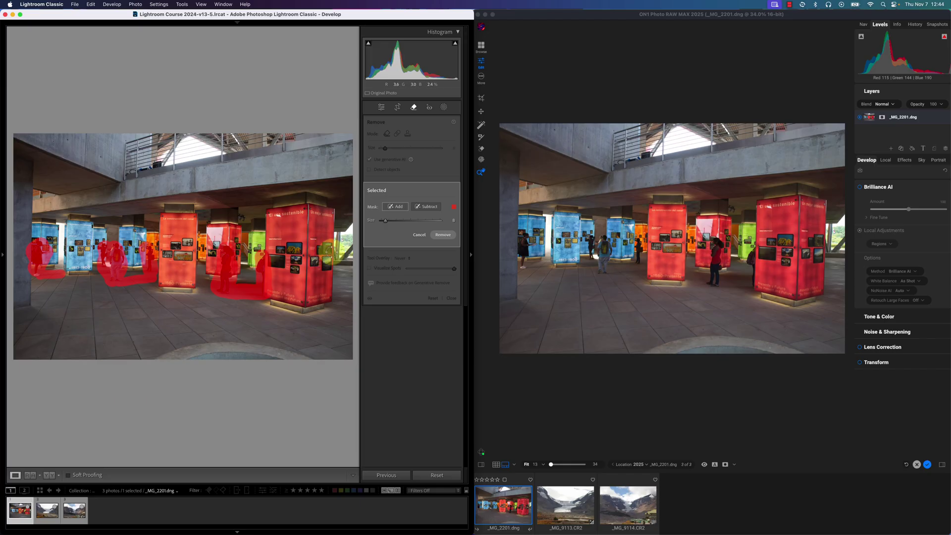
{"action": "left_click", "coordinate": [445, 237]}
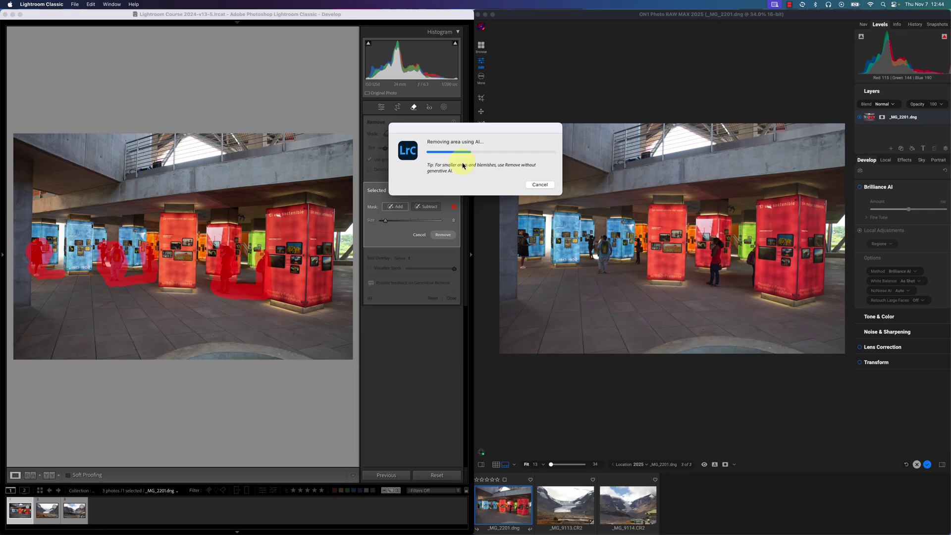
Switch to ON1 Photo RAW MAX 2025, choose the Generative Eraser for the same photo and check its options
{"action": "left_click", "coordinate": [687, 83]}
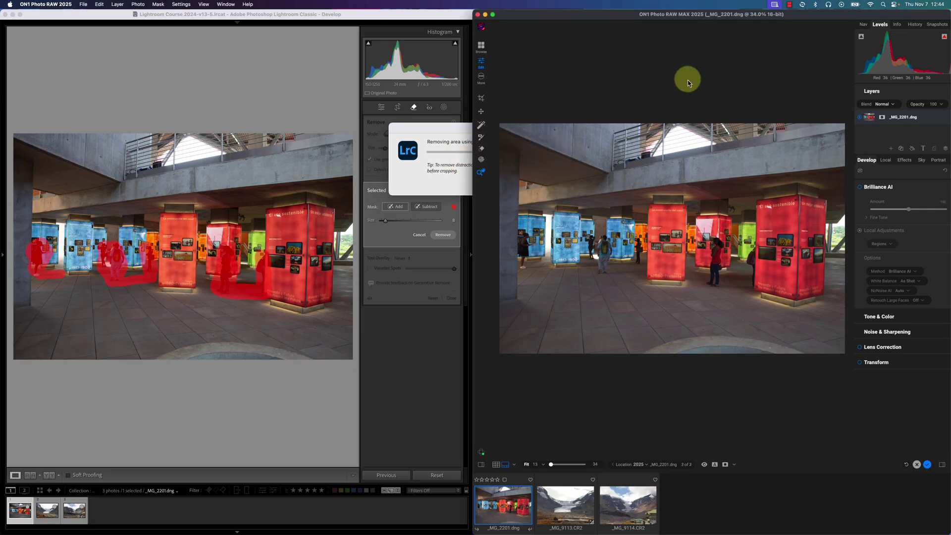
{"action": "left_click", "coordinate": [481, 151]}
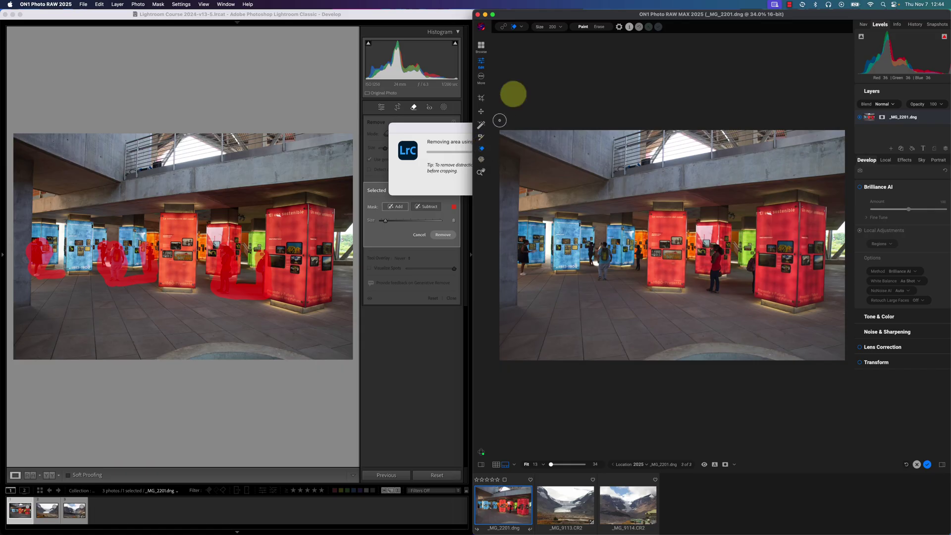
{"action": "left_click", "coordinate": [521, 26]}
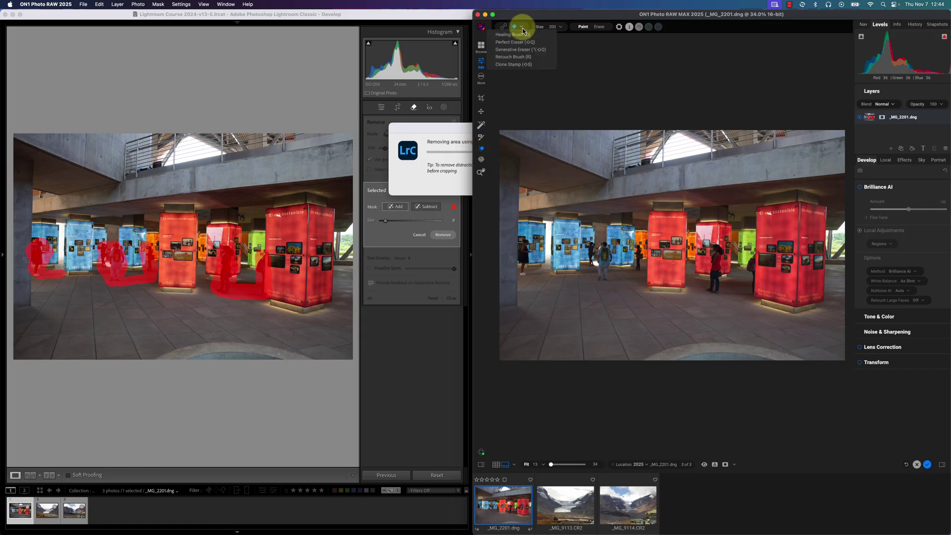
{"action": "left_click", "coordinate": [509, 55]}
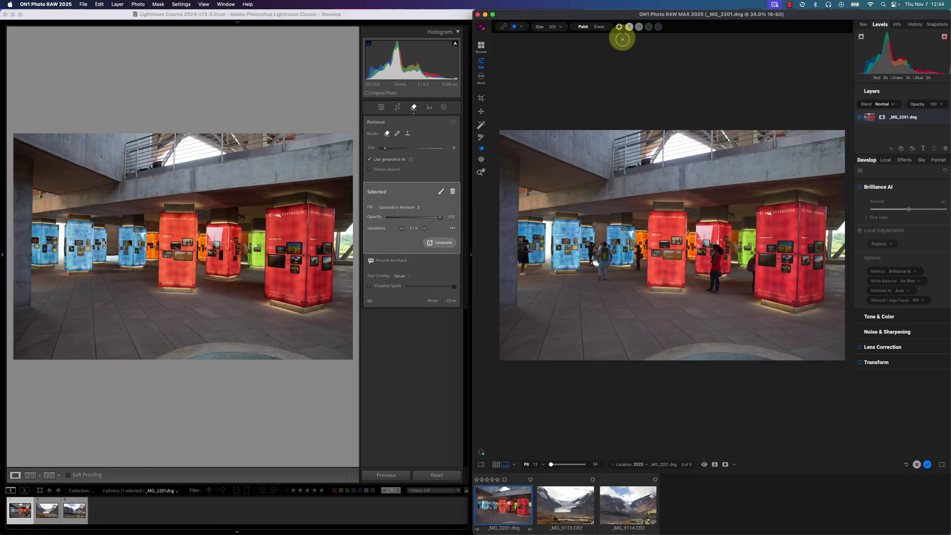
{"action": "left_click", "coordinate": [619, 28]}
{"action": "left_click", "coordinate": [624, 44]}
{"action": "left_click", "coordinate": [621, 41]}
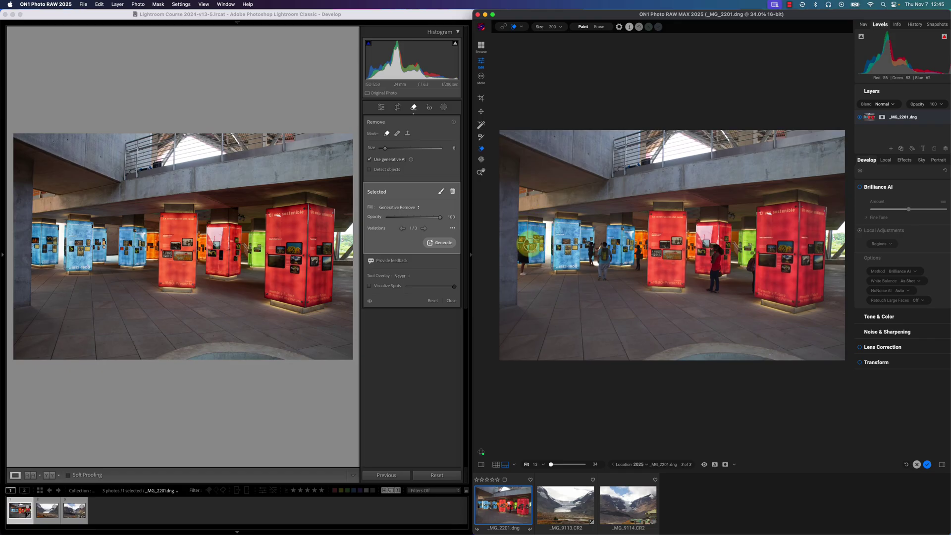
Paint over all the visitors and their shadows with the Generative Eraser at size 200 and generate the removal
{"action": "mouse_move", "coordinate": [530, 245]}
{"action": "left_mouse_down"}
{"action": "mouse_move", "coordinate": [522, 269]}
{"action": "mouse_move", "coordinate": [521, 254]}
{"action": "mouse_move", "coordinate": [548, 273]}
{"action": "left_mouse_up"}
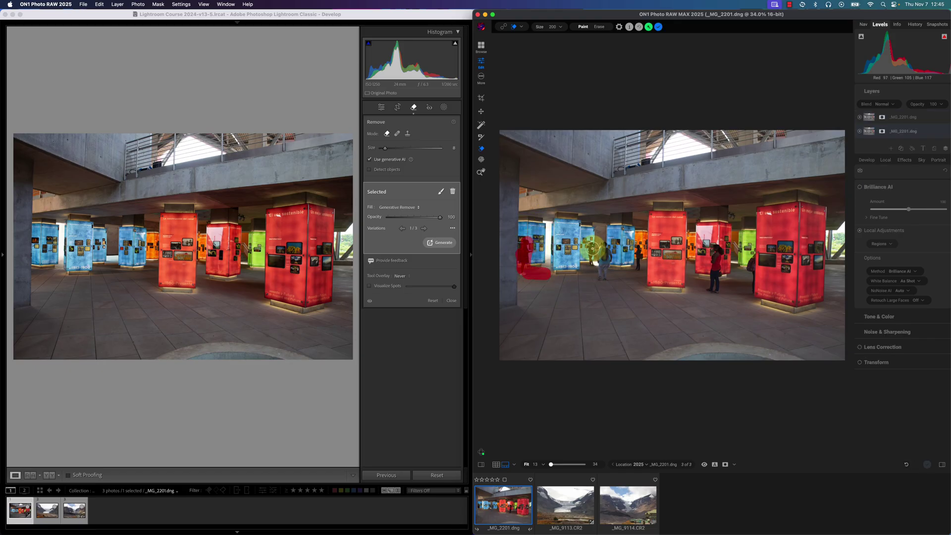
{"action": "mouse_move", "coordinate": [589, 242]}
{"action": "left_mouse_down"}
{"action": "mouse_move", "coordinate": [603, 272]}
{"action": "mouse_move", "coordinate": [600, 247]}
{"action": "mouse_move", "coordinate": [600, 262]}
{"action": "mouse_move", "coordinate": [607, 255]}
{"action": "mouse_move", "coordinate": [599, 278]}
{"action": "mouse_move", "coordinate": [646, 277]}
{"action": "mouse_move", "coordinate": [639, 248]}
{"action": "mouse_move", "coordinate": [637, 270]}
{"action": "mouse_move", "coordinate": [653, 272]}
{"action": "left_mouse_up"}
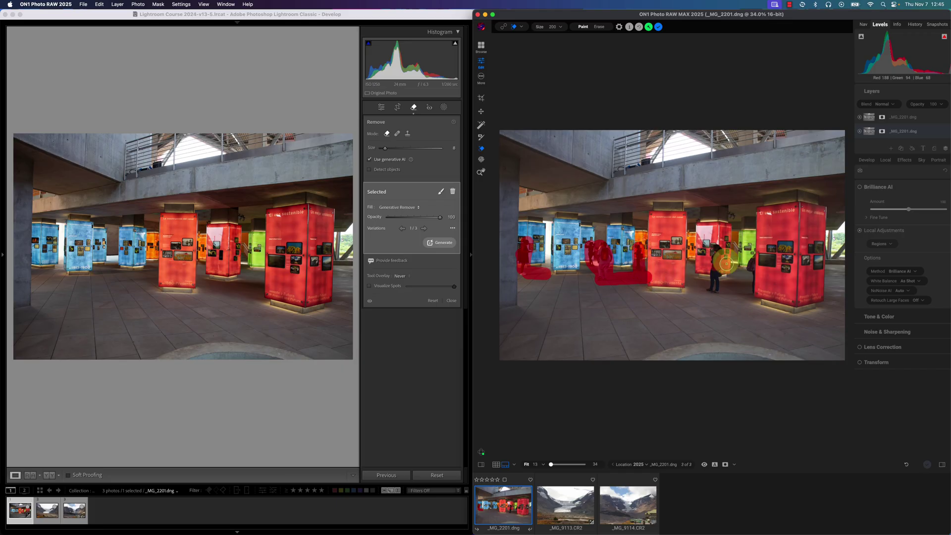
{"action": "mouse_move", "coordinate": [726, 263]}
{"action": "left_mouse_down"}
{"action": "mouse_move", "coordinate": [719, 249]}
{"action": "mouse_move", "coordinate": [712, 283]}
{"action": "mouse_move", "coordinate": [748, 290]}
{"action": "mouse_move", "coordinate": [724, 283]}
{"action": "mouse_move", "coordinate": [715, 259]}
{"action": "mouse_move", "coordinate": [754, 266]}
{"action": "mouse_move", "coordinate": [752, 296]}
{"action": "left_mouse_up"}
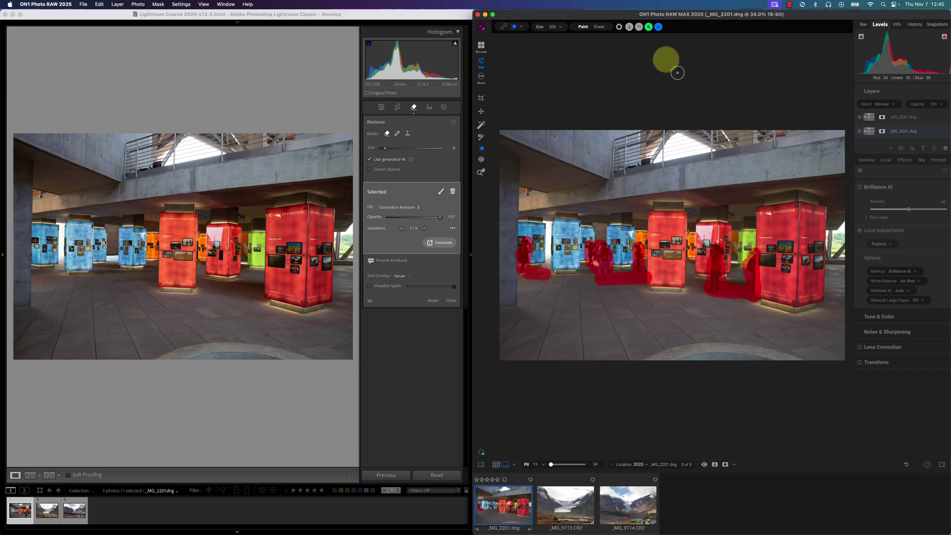
{"action": "left_click", "coordinate": [649, 28]}
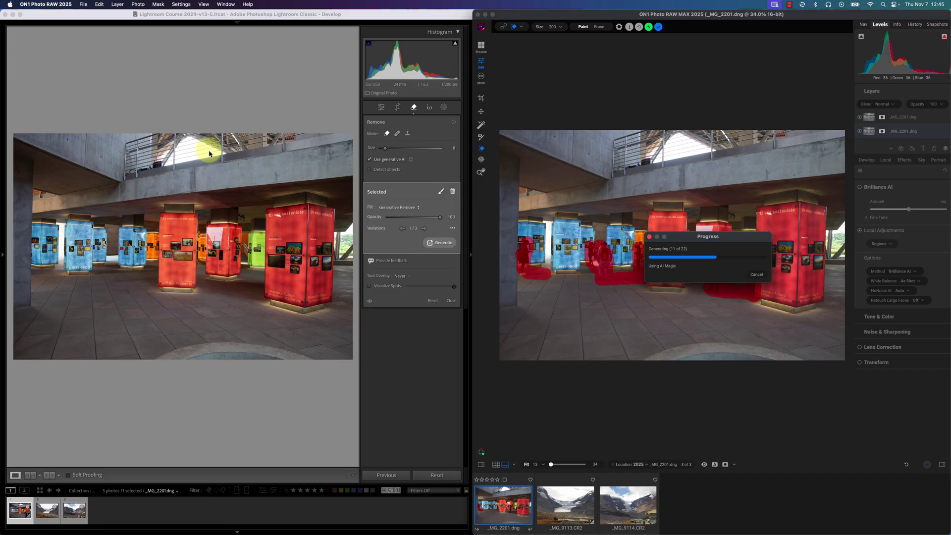
Switch to Lightroom Classic and examine the areas around the display pillars up close where the visitors were removed
{"action": "left_click", "coordinate": [202, 117]}
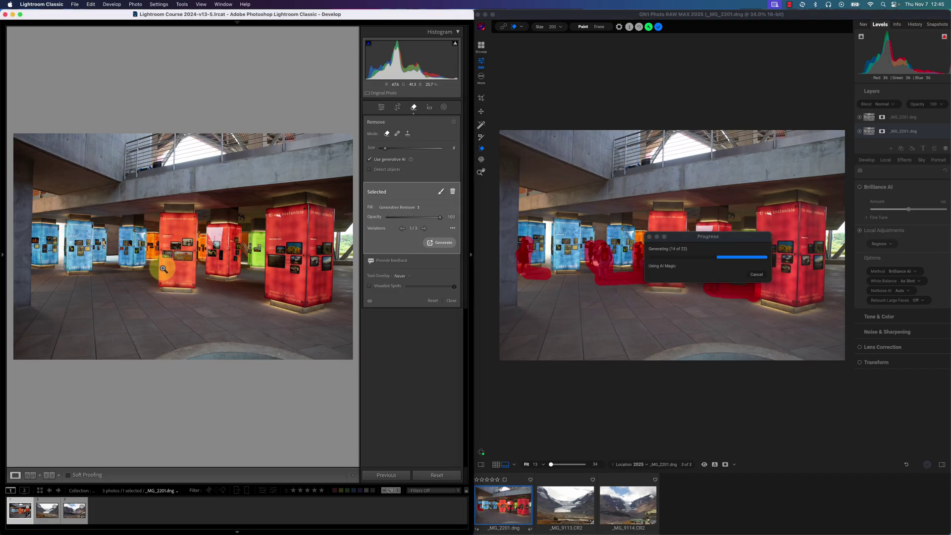
{"action": "scroll", "coordinate": [92, 260], "scroll_direction": "up", "scroll_amount": 5}
{"action": "left_click_drag", "start_coordinate": [286, 295], "coordinate": [132, 263]}
{"action": "left_click_drag", "start_coordinate": [238, 278], "coordinate": [67, 295]}
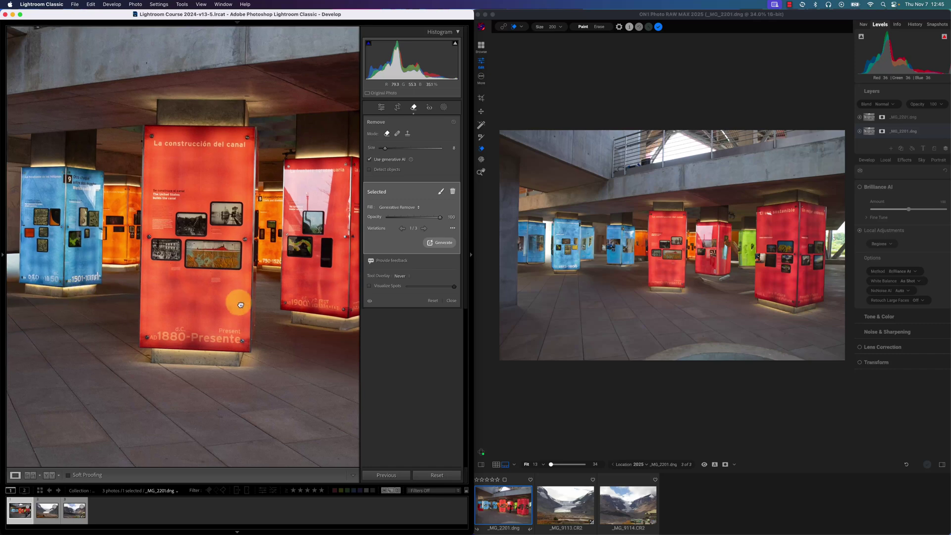
{"action": "left_click_drag", "start_coordinate": [237, 277], "coordinate": [89, 288]}
{"action": "left_click_drag", "start_coordinate": [251, 278], "coordinate": [78, 255]}
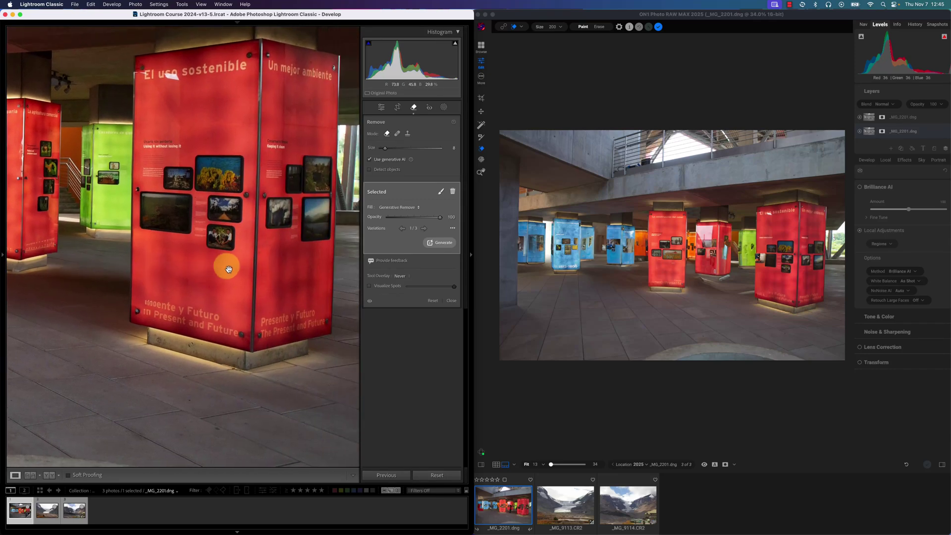
{"action": "left_click_drag", "start_coordinate": [233, 267], "coordinate": [259, 271]}
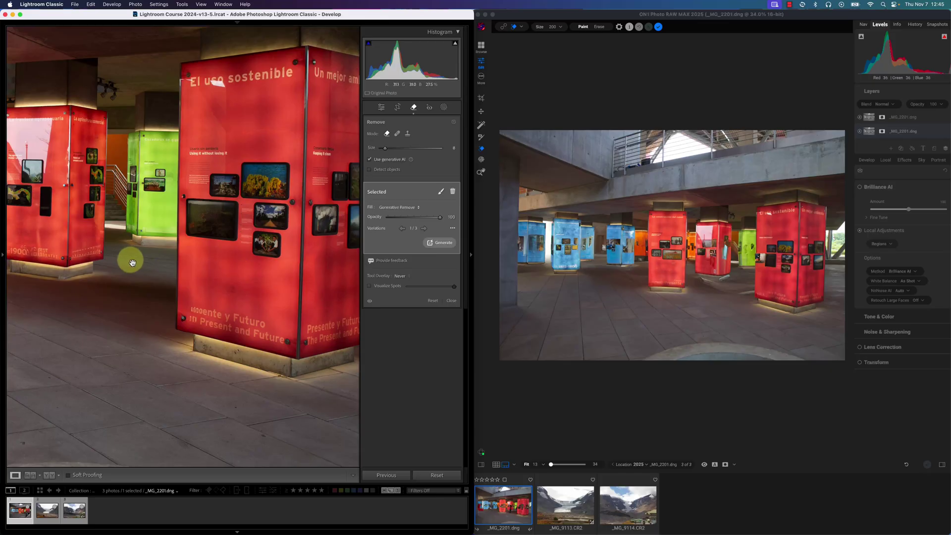
{"action": "left_click_drag", "start_coordinate": [127, 259], "coordinate": [294, 268]}
{"action": "left_click_drag", "start_coordinate": [140, 259], "coordinate": [308, 265]}
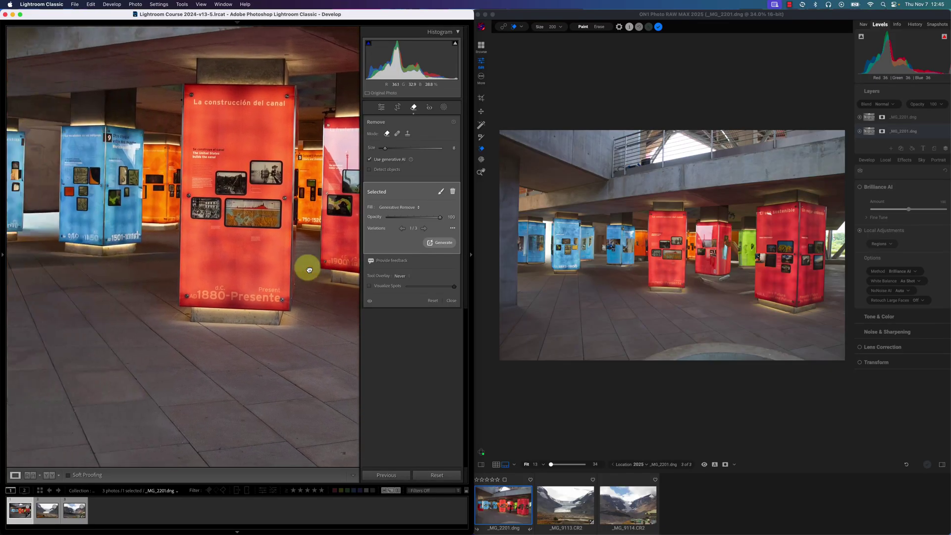
{"action": "left_click_drag", "start_coordinate": [193, 245], "coordinate": [197, 272]}
{"action": "left_click_drag", "start_coordinate": [317, 271], "coordinate": [148, 271]}
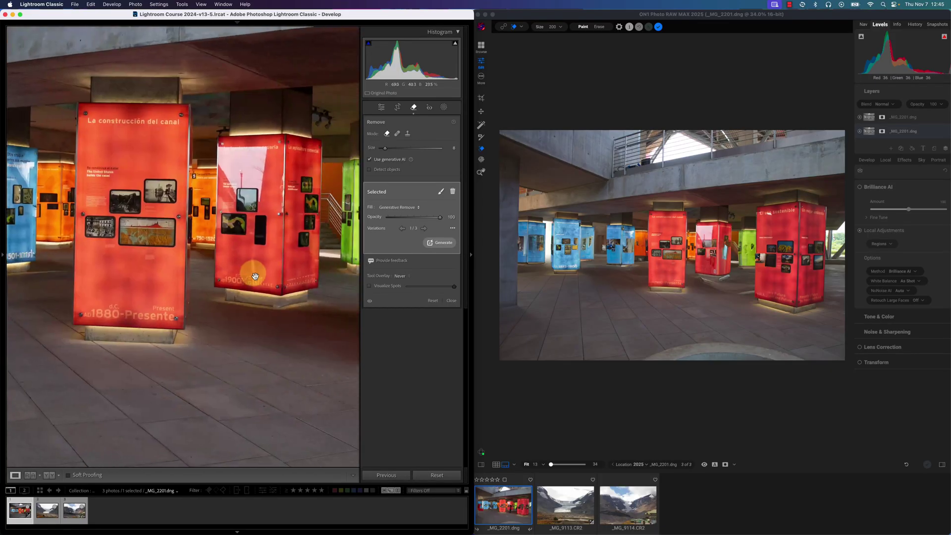
{"action": "left_click_drag", "start_coordinate": [277, 271], "coordinate": [81, 273]}
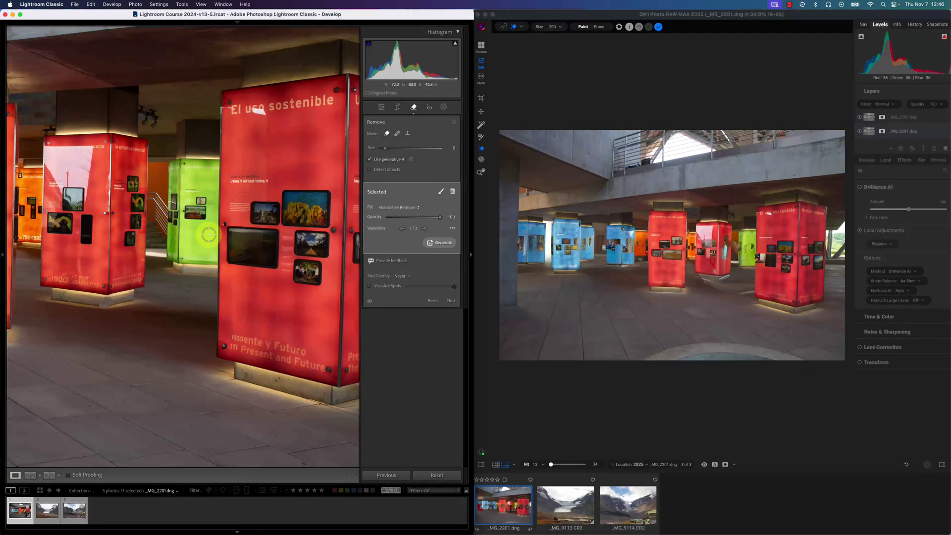
Compare the before and after versions of the removal around the red and green pillars
{"action": "key", "text": "backslash"}
{"action": "key", "text": "backslash"}
{"action": "key", "text": "backslash"}
{"action": "key", "text": "backslash"}
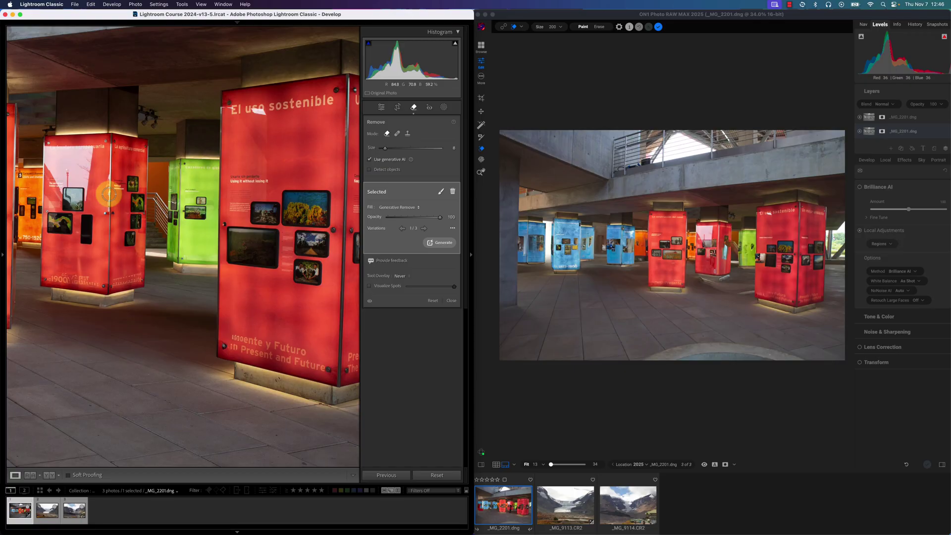
{"action": "key", "text": "backslash"}
{"action": "key", "text": "backslash"}
{"action": "key", "text": "backslash"}
{"action": "key", "text": "backslash"}
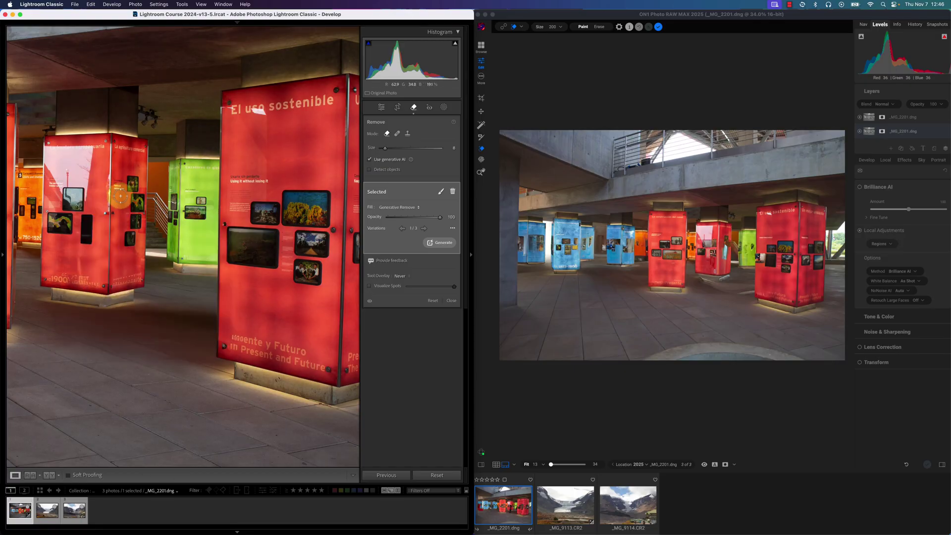
Mask the bags behind the balcony railing and remove them with generative AI
{"action": "key", "text": "z"}
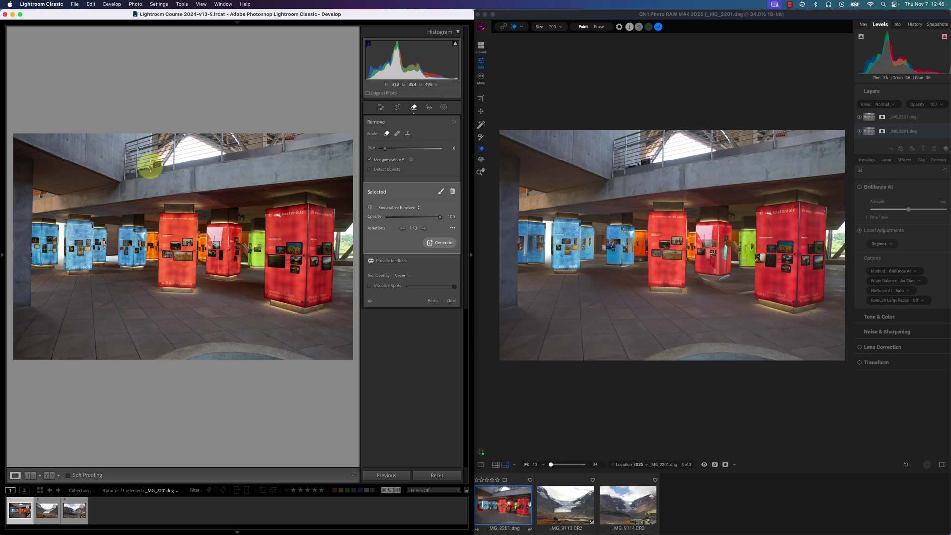
{"action": "left_click", "coordinate": [148, 167]}
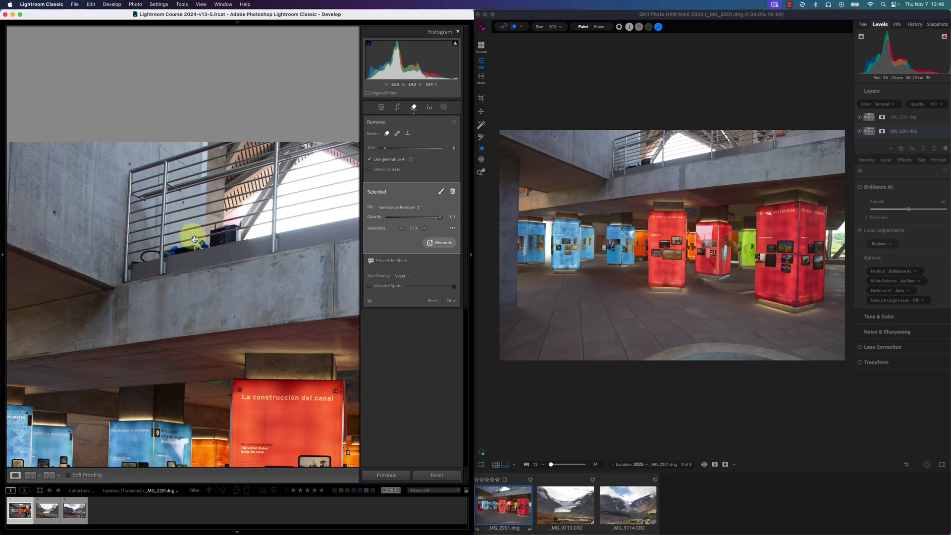
{"action": "mouse_move", "coordinate": [161, 249]}
{"action": "left_mouse_down"}
{"action": "mouse_move", "coordinate": [133, 257]}
{"action": "mouse_move", "coordinate": [241, 235]}
{"action": "mouse_move", "coordinate": [136, 258]}
{"action": "mouse_move", "coordinate": [196, 249]}
{"action": "left_mouse_up"}
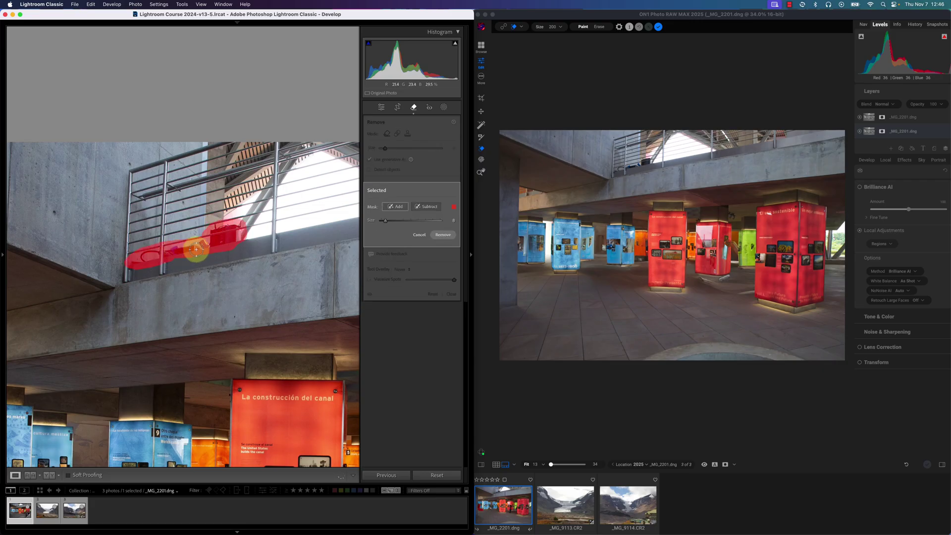
{"action": "left_click", "coordinate": [443, 238]}
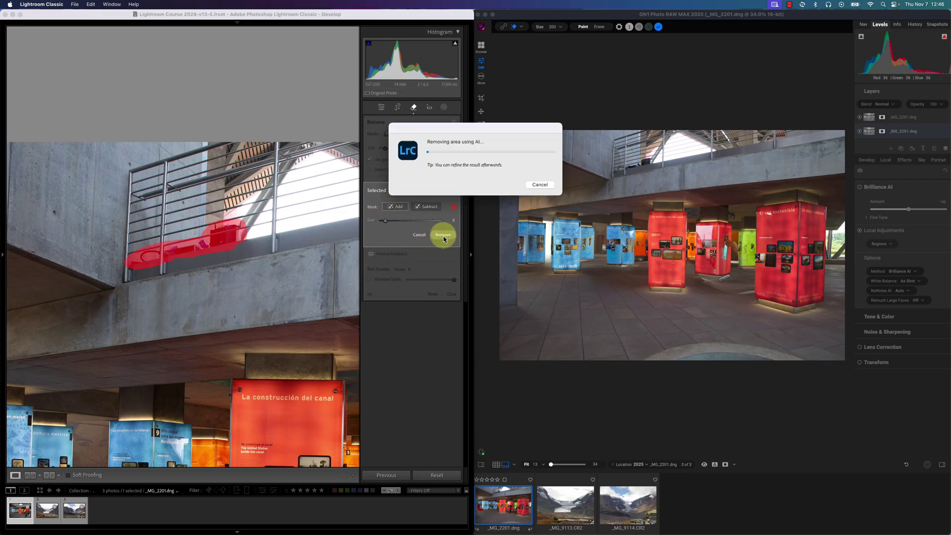
Switch to ON1 Photo RAW and examine the erased areas around the red pillars at 100% zoom
{"action": "left_click", "coordinate": [636, 383]}
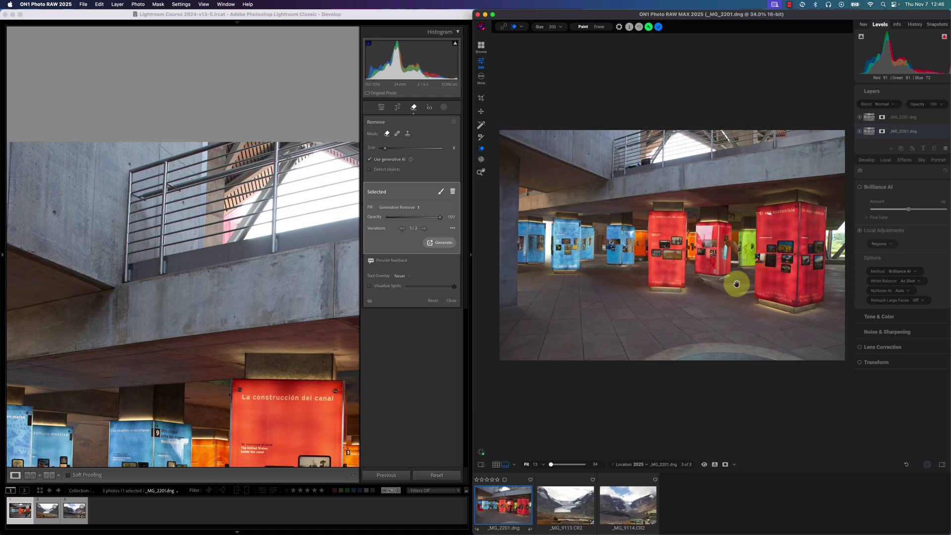
{"action": "left_click", "coordinate": [481, 171]}
{"action": "left_click", "coordinate": [737, 255]}
{"action": "left_click", "coordinate": [737, 255]}
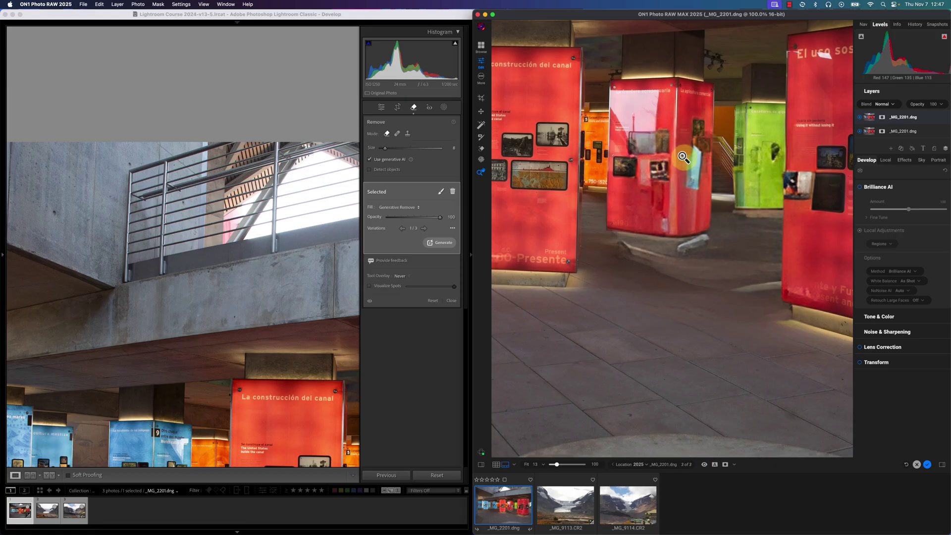
{"action": "key", "text": "super+0"}
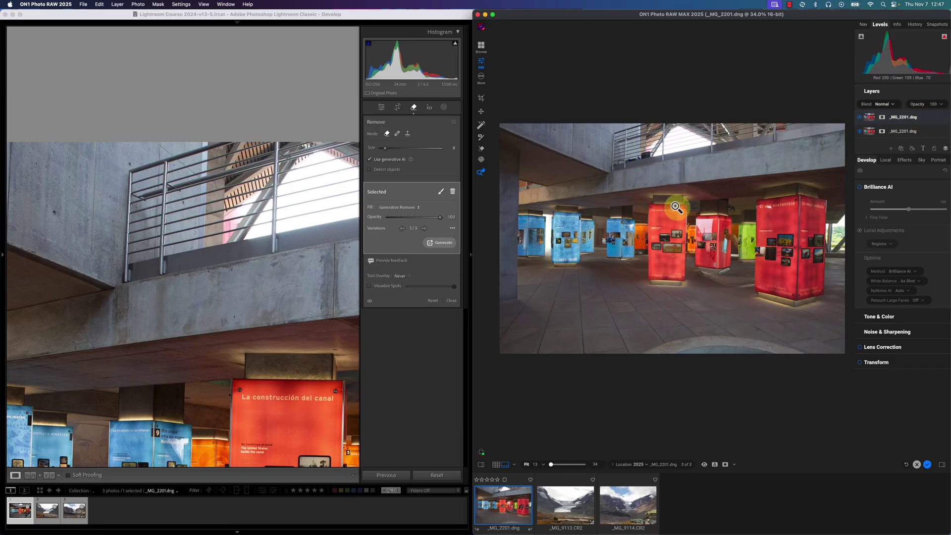
Delete the generated layer above the original photo layer
{"action": "left_click", "coordinate": [946, 121]}
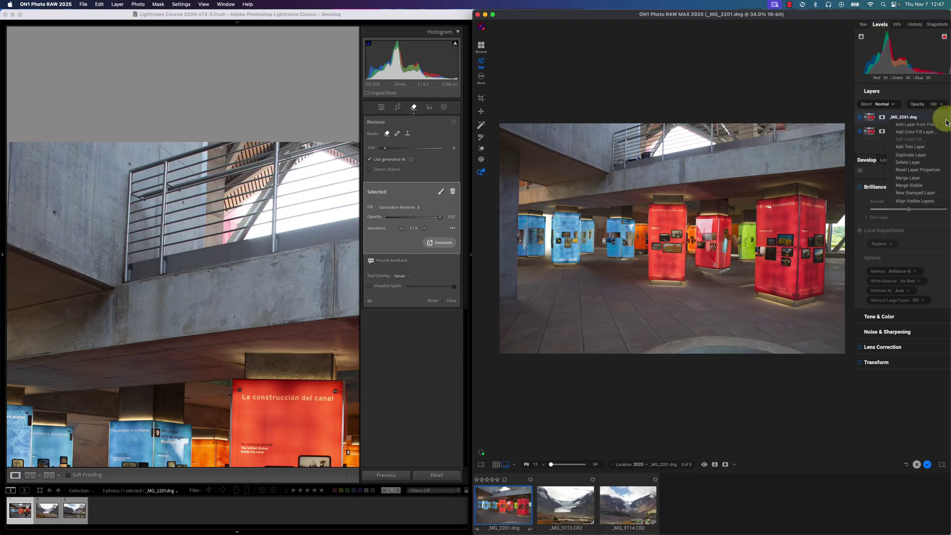
{"action": "left_click", "coordinate": [927, 162]}
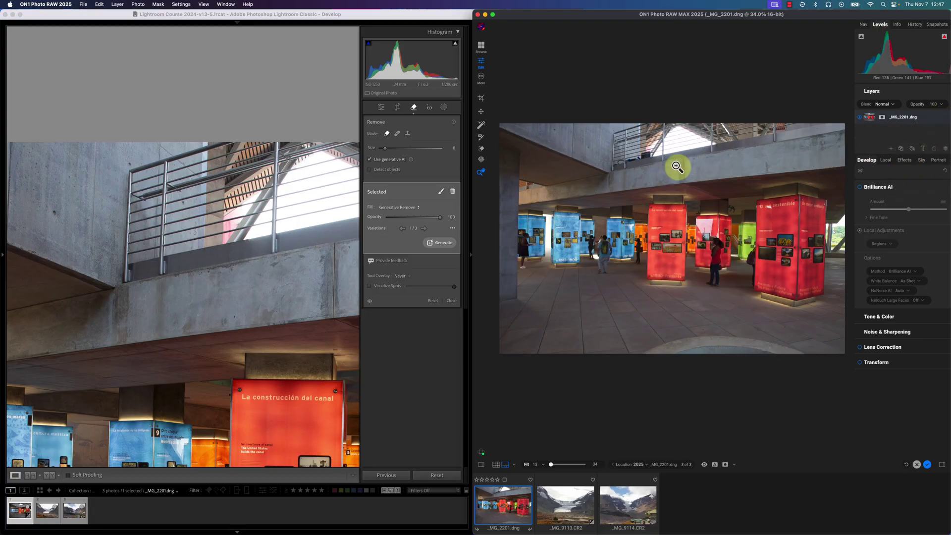
Paint over all the visitors again with the Generative Eraser and generate the removal with Stability AI
{"action": "left_click", "coordinate": [481, 148]}
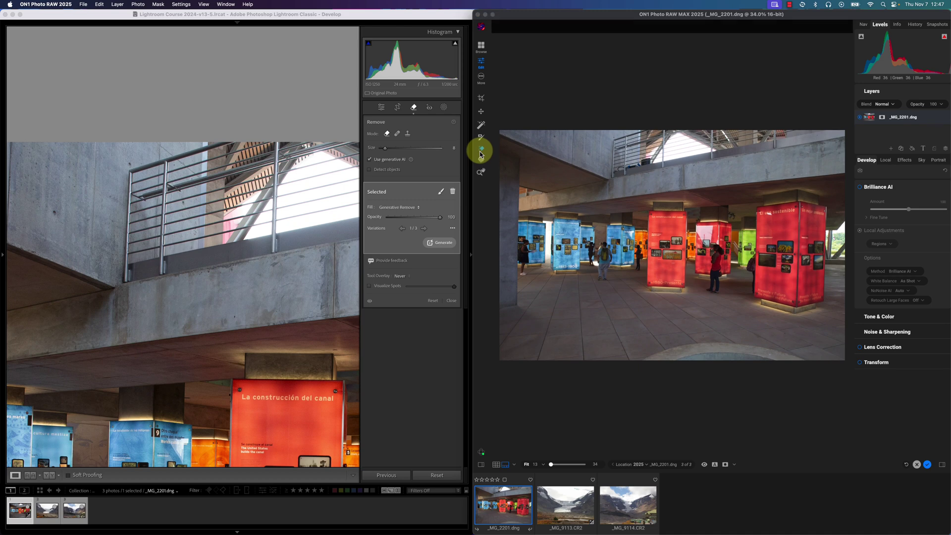
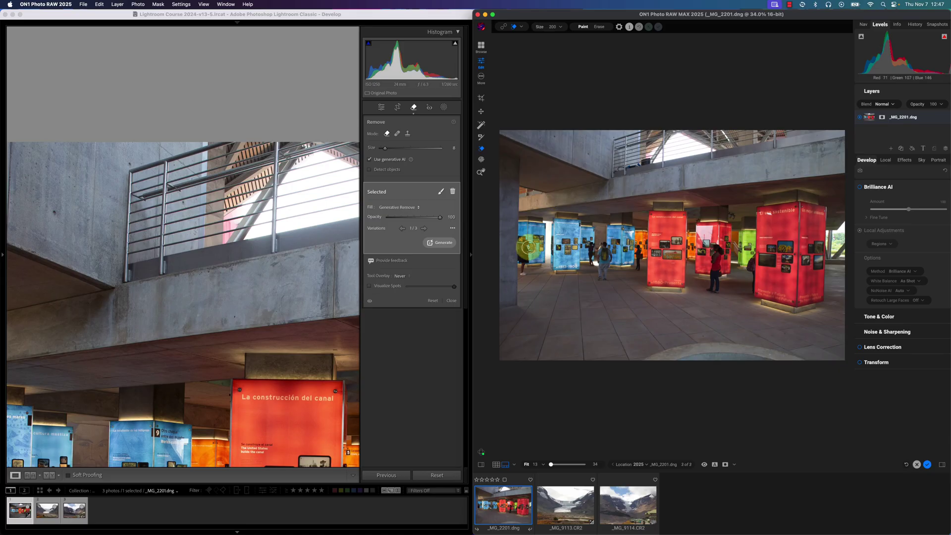
{"action": "mouse_move", "coordinate": [527, 243]}
{"action": "left_mouse_down"}
{"action": "mouse_move", "coordinate": [521, 271]}
{"action": "mouse_move", "coordinate": [533, 250]}
{"action": "mouse_move", "coordinate": [525, 275]}
{"action": "mouse_move", "coordinate": [551, 275]}
{"action": "left_mouse_up"}
{"action": "mouse_move", "coordinate": [595, 247]}
{"action": "left_mouse_down"}
{"action": "mouse_move", "coordinate": [589, 260]}
{"action": "mouse_move", "coordinate": [604, 277]}
{"action": "mouse_move", "coordinate": [602, 248]}
{"action": "mouse_move", "coordinate": [603, 259]}
{"action": "mouse_move", "coordinate": [641, 278]}
{"action": "mouse_move", "coordinate": [638, 245]}
{"action": "mouse_move", "coordinate": [638, 268]}
{"action": "mouse_move", "coordinate": [649, 267]}
{"action": "left_mouse_up"}
{"action": "mouse_move", "coordinate": [718, 244]}
{"action": "left_mouse_down"}
{"action": "mouse_move", "coordinate": [711, 290]}
{"action": "mouse_move", "coordinate": [718, 252]}
{"action": "mouse_move", "coordinate": [725, 293]}
{"action": "mouse_move", "coordinate": [753, 294]}
{"action": "mouse_move", "coordinate": [753, 255]}
{"action": "left_mouse_up"}
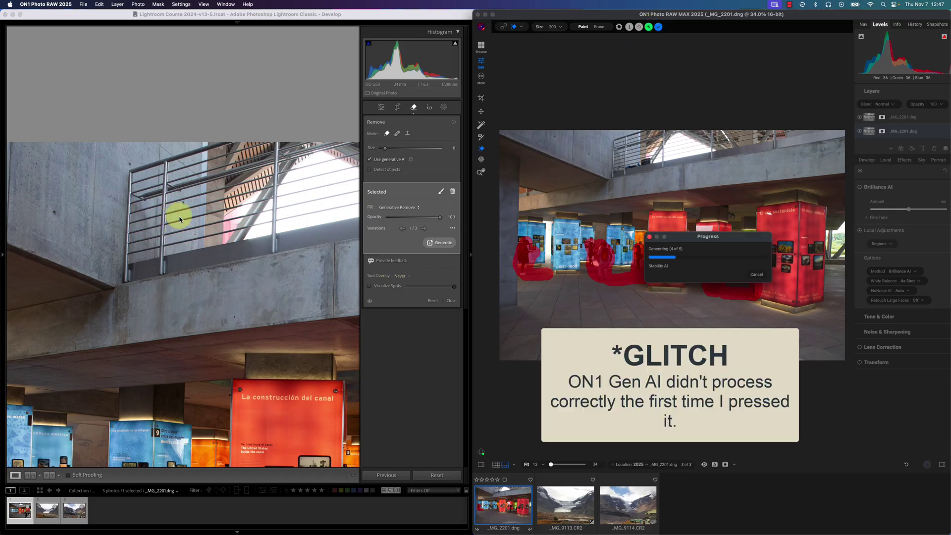
{"action": "left_click", "coordinate": [180, 128]}
{"action": "left_click", "coordinate": [176, 241]}
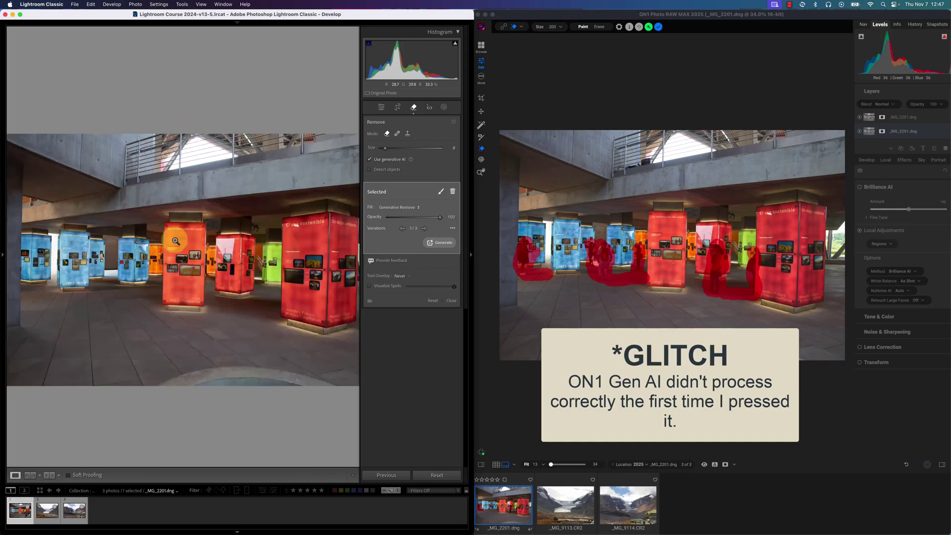
{"action": "left_click", "coordinate": [144, 162]}
{"action": "left_click_drag", "start_coordinate": [144, 161], "coordinate": [165, 243]}
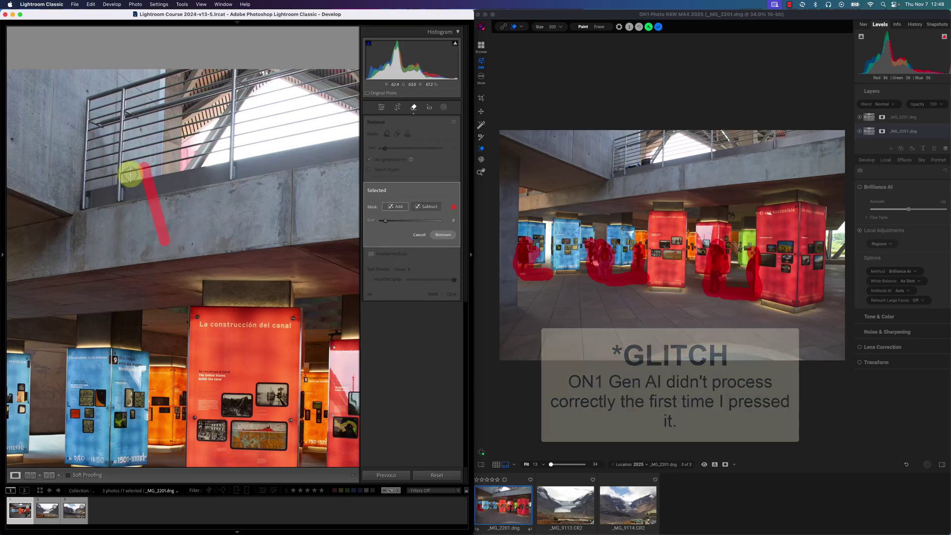
{"action": "key", "text": "super+z"}
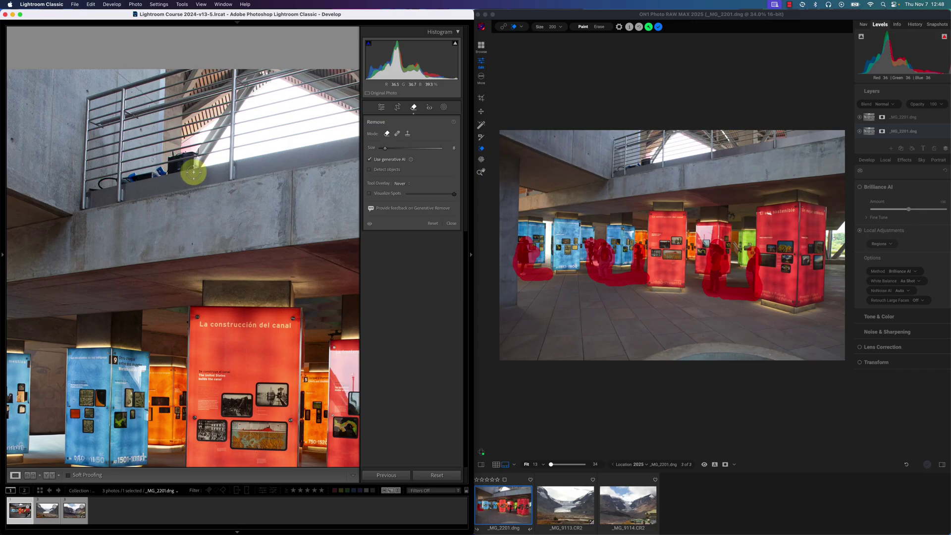
Mask the bags behind the balcony railing again in Lightroom Classic and remove them with generative AI
{"action": "mouse_move", "coordinate": [193, 172]}
{"action": "left_mouse_down"}
{"action": "mouse_move", "coordinate": [201, 157]}
{"action": "mouse_move", "coordinate": [184, 151]}
{"action": "mouse_move", "coordinate": [90, 188]}
{"action": "mouse_move", "coordinate": [139, 187]}
{"action": "mouse_move", "coordinate": [204, 167]}
{"action": "mouse_move", "coordinate": [177, 159]}
{"action": "mouse_move", "coordinate": [209, 160]}
{"action": "left_mouse_up"}
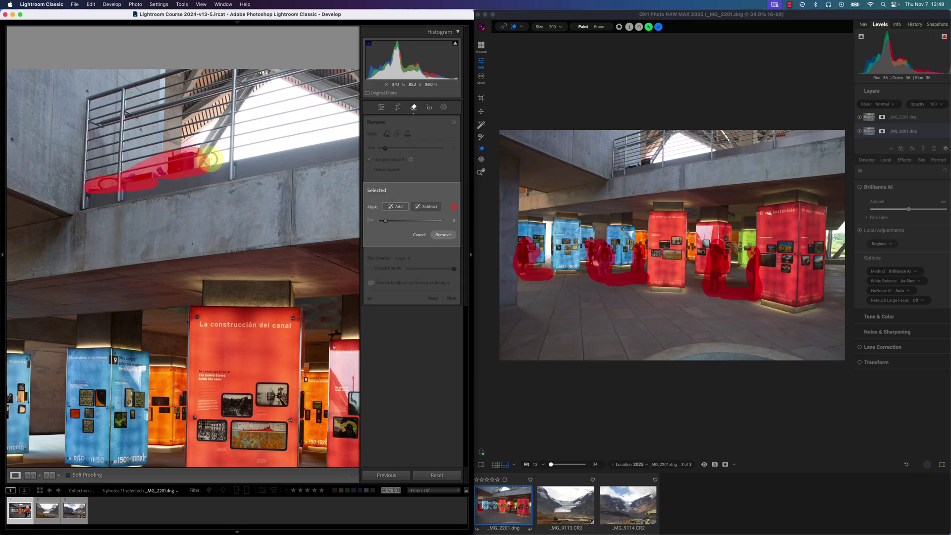
{"action": "left_click", "coordinate": [443, 234]}
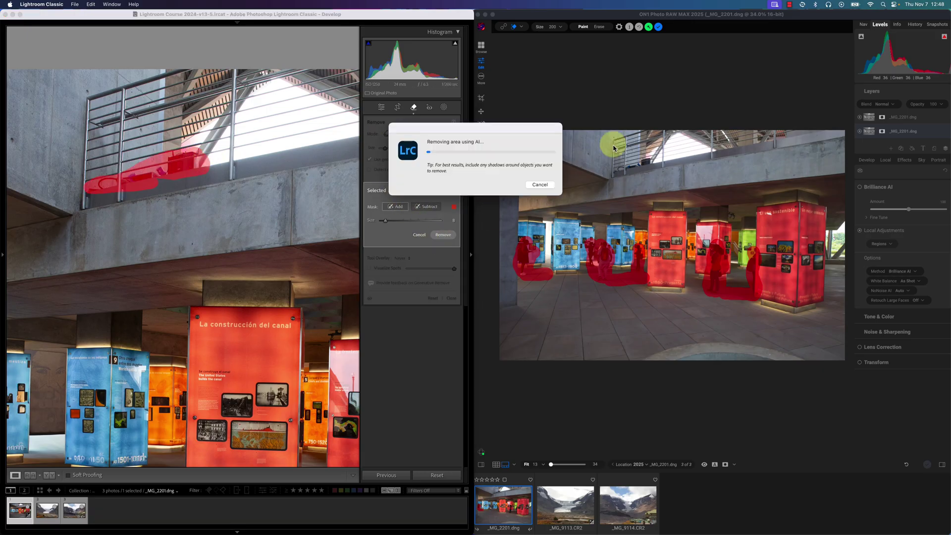
{"action": "left_click", "coordinate": [645, 95]}
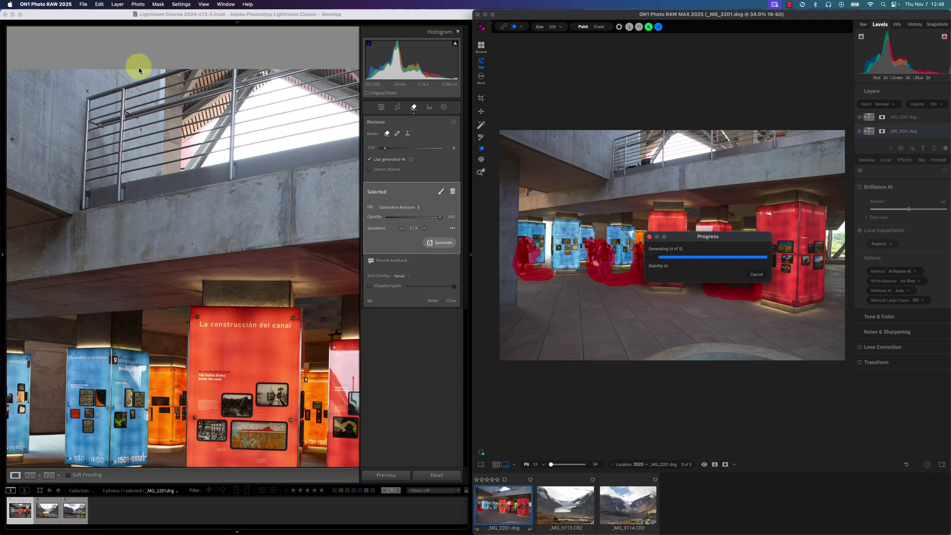
In Lightroom Classic, compare the balcony before and after the removal and examine the cleaned areas around the red and green pillars
{"action": "left_click", "coordinate": [140, 47]}
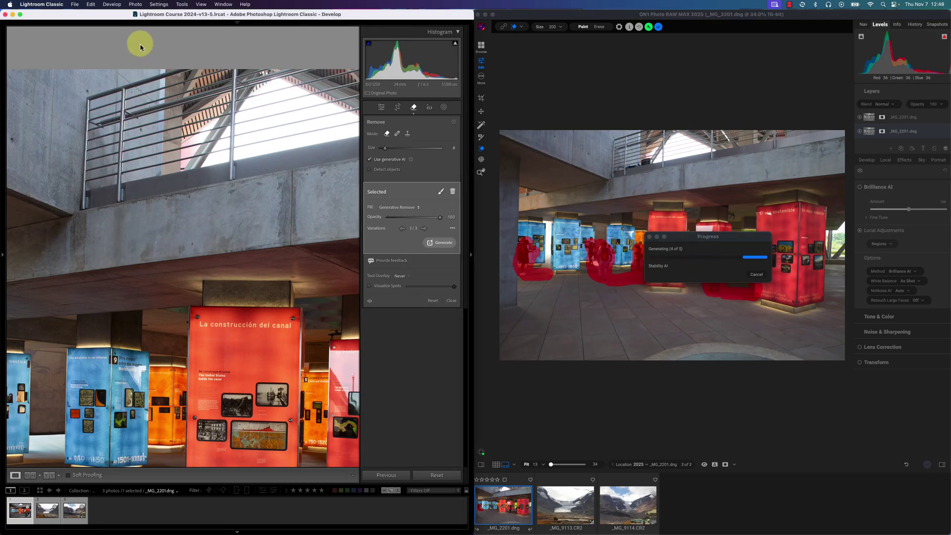
{"action": "left_click", "coordinate": [141, 163]}
{"action": "left_click", "coordinate": [141, 162]}
{"action": "left_click_drag", "start_coordinate": [142, 159], "coordinate": [134, 208]}
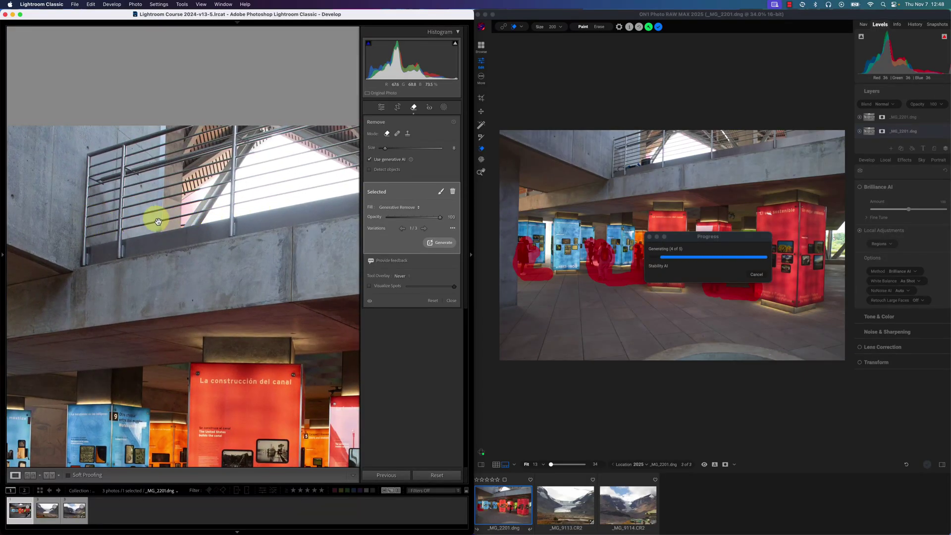
{"action": "key", "text": "backslash"}
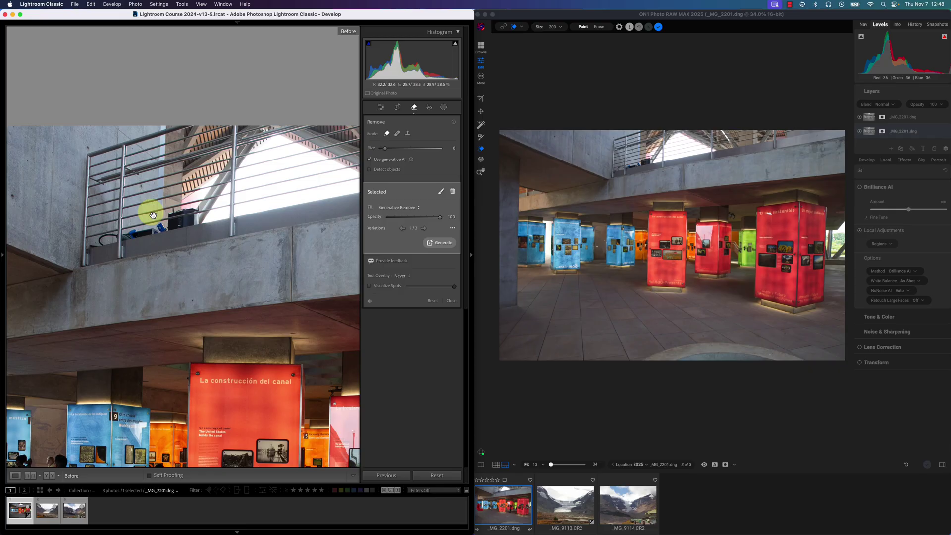
{"action": "key", "text": "backslash"}
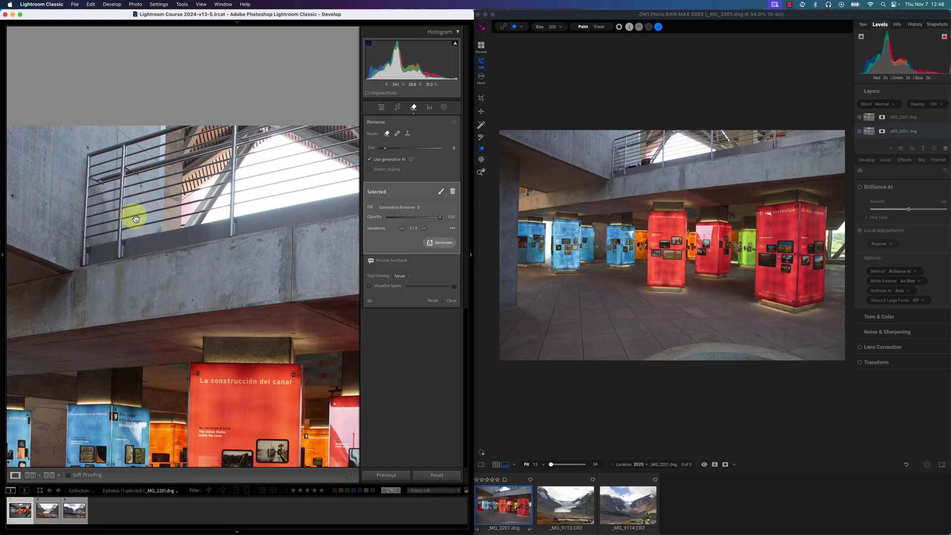
{"action": "left_click_drag", "start_coordinate": [247, 448], "coordinate": [69, 320]}
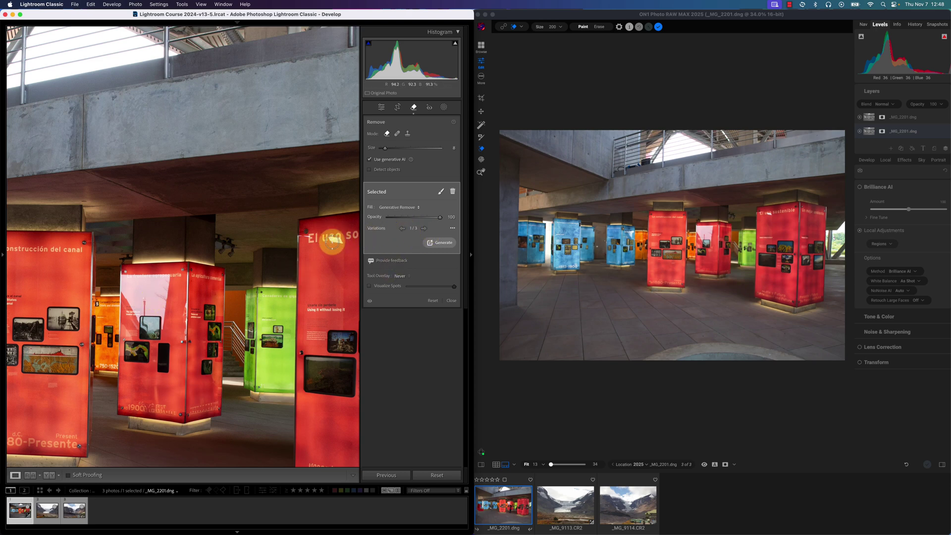
{"action": "key", "text": "backslash"}
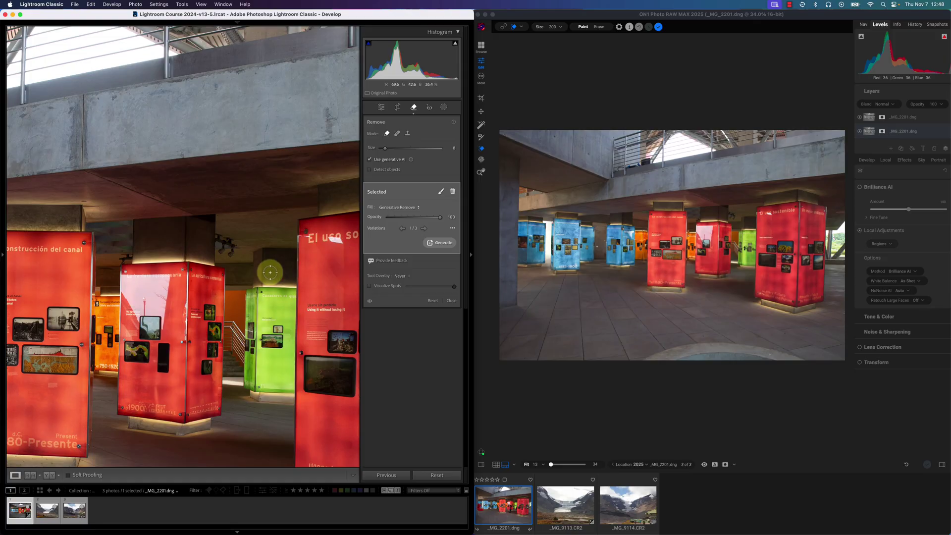
{"action": "left_click", "coordinate": [257, 183]}
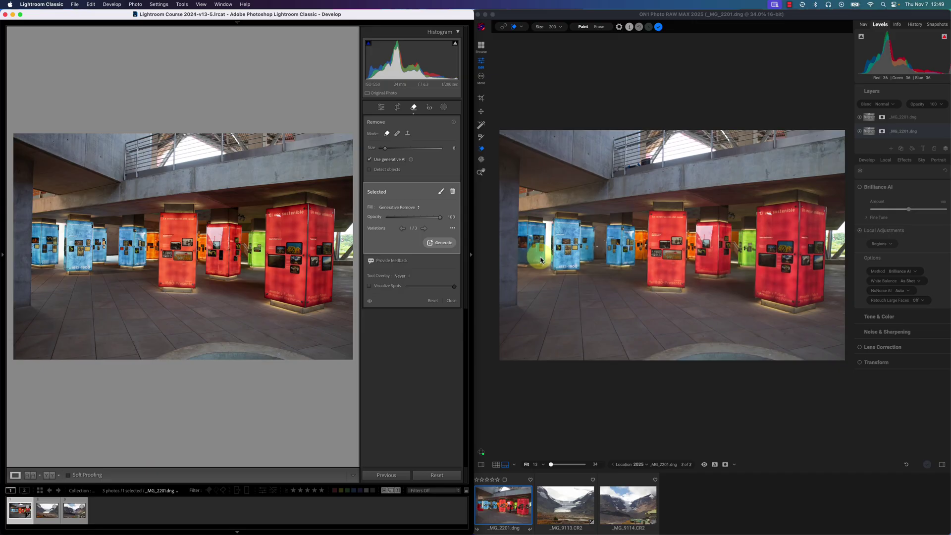
Switch to ON1 Photo RAW and examine the regenerated areas around the red and green pillars at 100% zoom
{"action": "left_click", "coordinate": [607, 96]}
{"action": "left_click", "coordinate": [481, 172]}
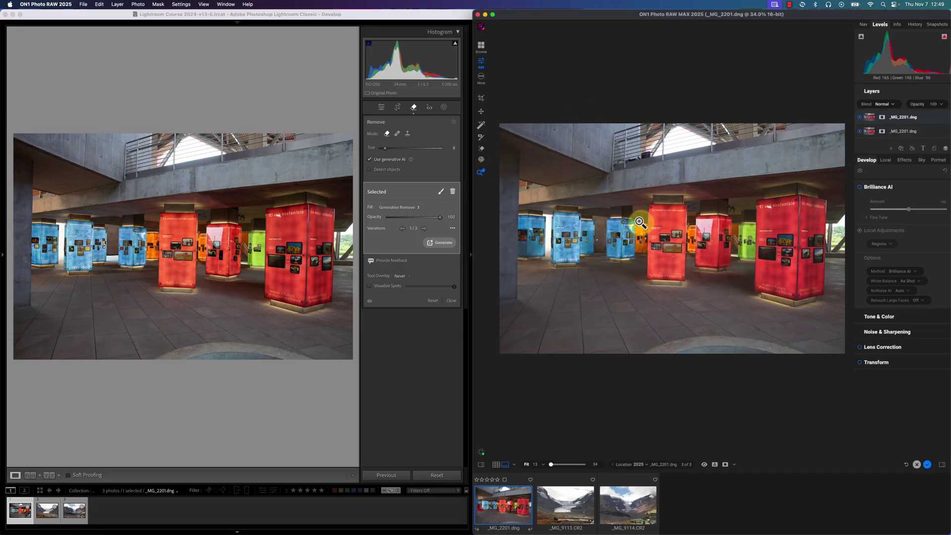
{"action": "left_click", "coordinate": [640, 223]}
{"action": "left_click", "coordinate": [718, 293]}
{"action": "left_click", "coordinate": [668, 266]}
{"action": "left_click", "coordinate": [682, 270]}
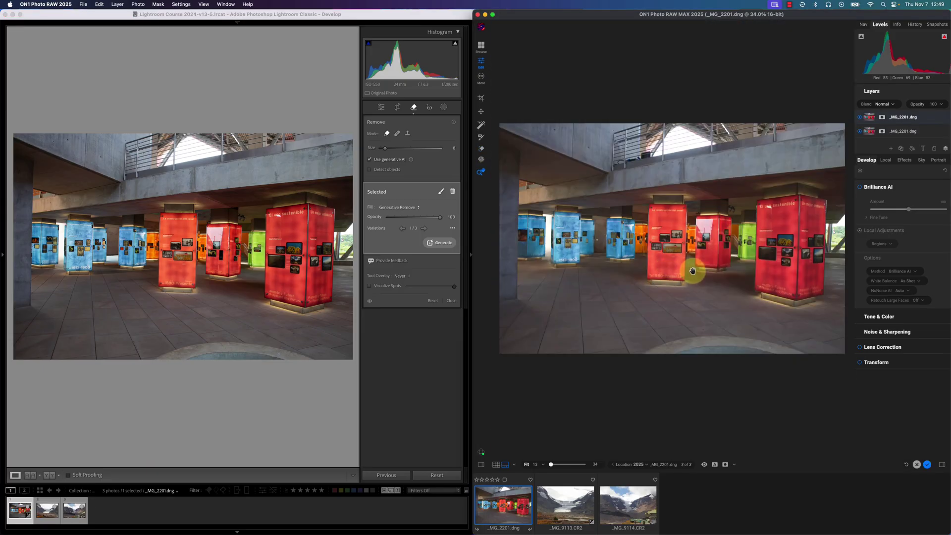
{"action": "left_click", "coordinate": [692, 271]}
{"action": "left_click", "coordinate": [698, 267]}
{"action": "left_click", "coordinate": [701, 266]}
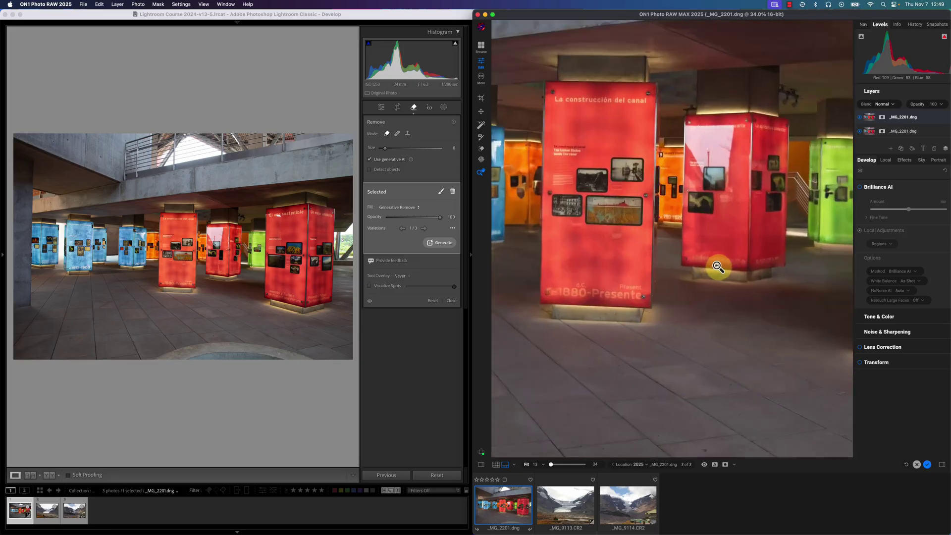
{"action": "left_click_drag", "start_coordinate": [681, 276], "coordinate": [618, 272]}
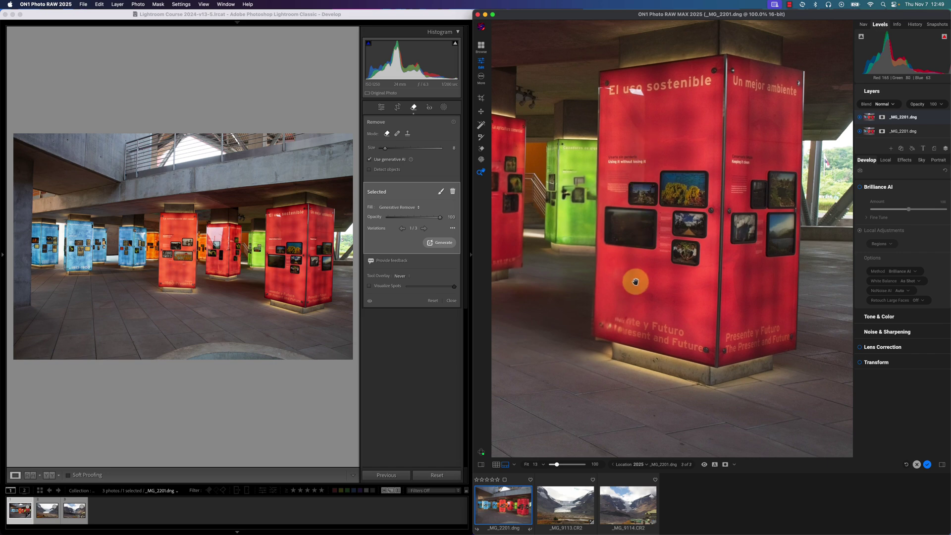
{"action": "left_click", "coordinate": [641, 256]}
{"action": "left_click", "coordinate": [727, 246]}
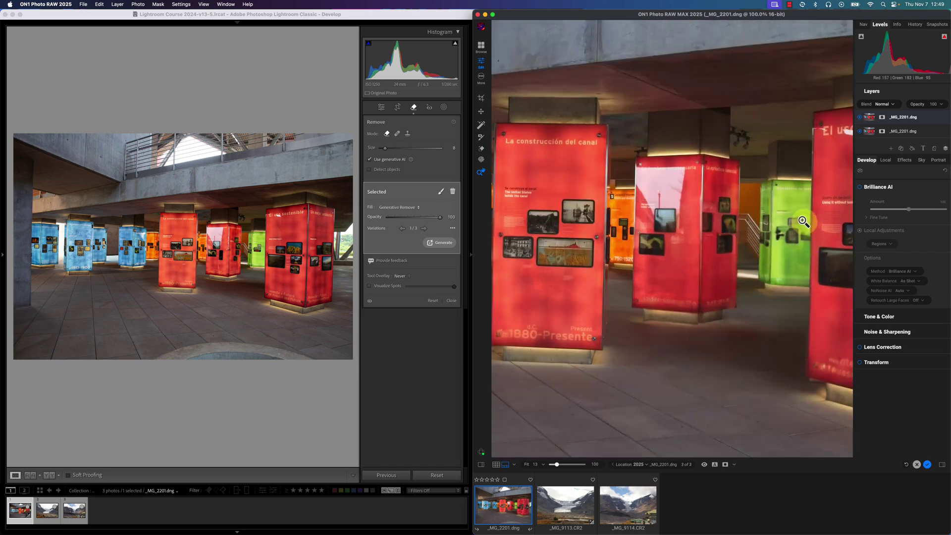
Toggle the visibility of the generated layer repeatedly to compare the removal with the original photo, leaving the layer visible
{"action": "left_click", "coordinate": [860, 118]}
{"action": "left_click", "coordinate": [860, 118]}
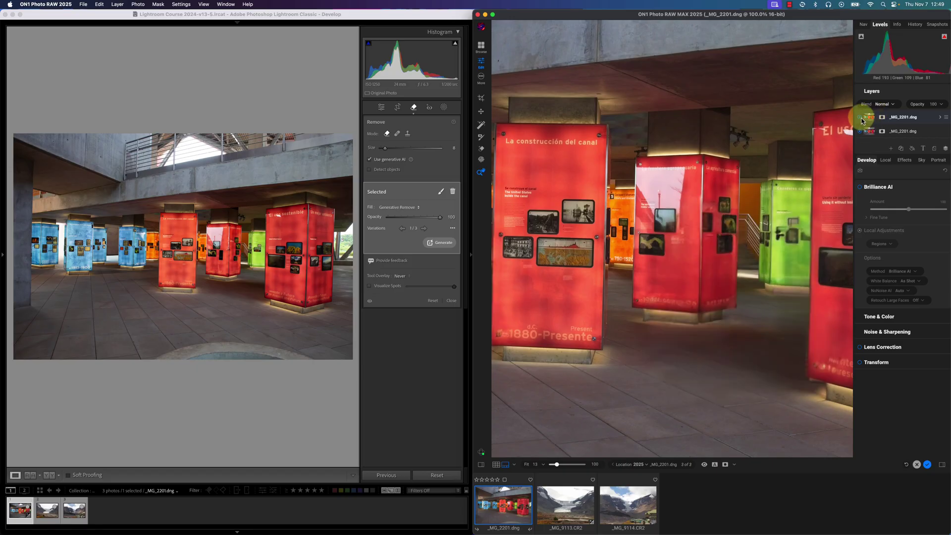
{"action": "left_click", "coordinate": [861, 119]}
{"action": "left_click", "coordinate": [860, 119]}
{"action": "left_click", "coordinate": [861, 119]}
{"action": "left_click", "coordinate": [861, 119]}
{"action": "left_click", "coordinate": [861, 119]}
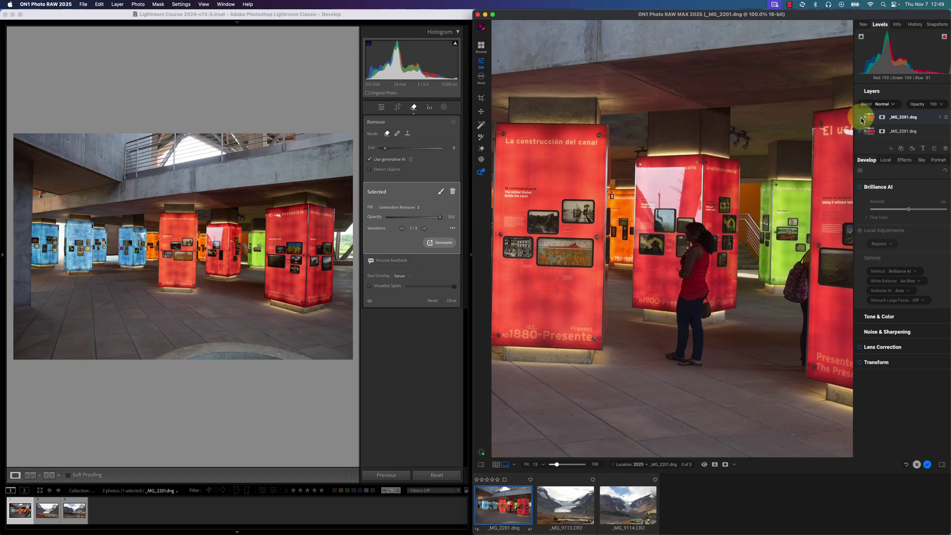
{"action": "left_click", "coordinate": [860, 117]}
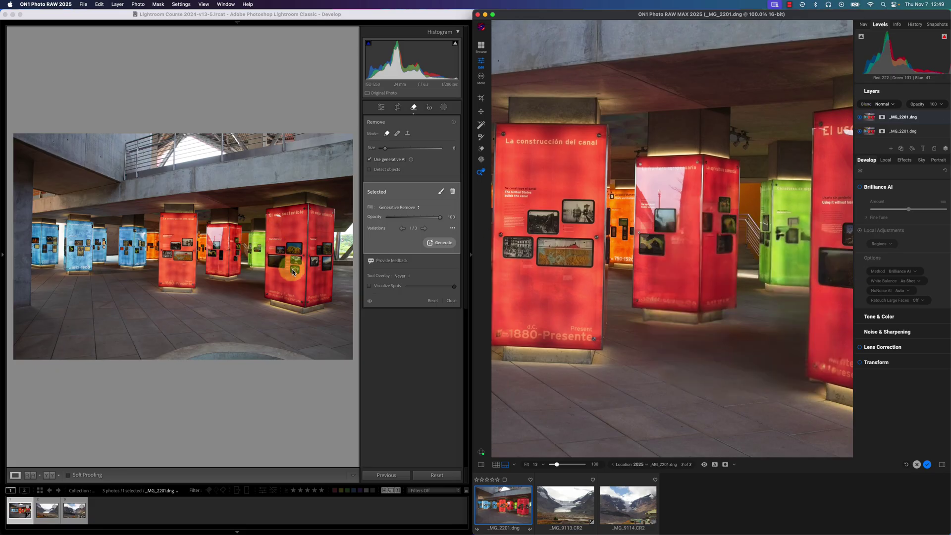
{"action": "left_click", "coordinate": [327, 250]}
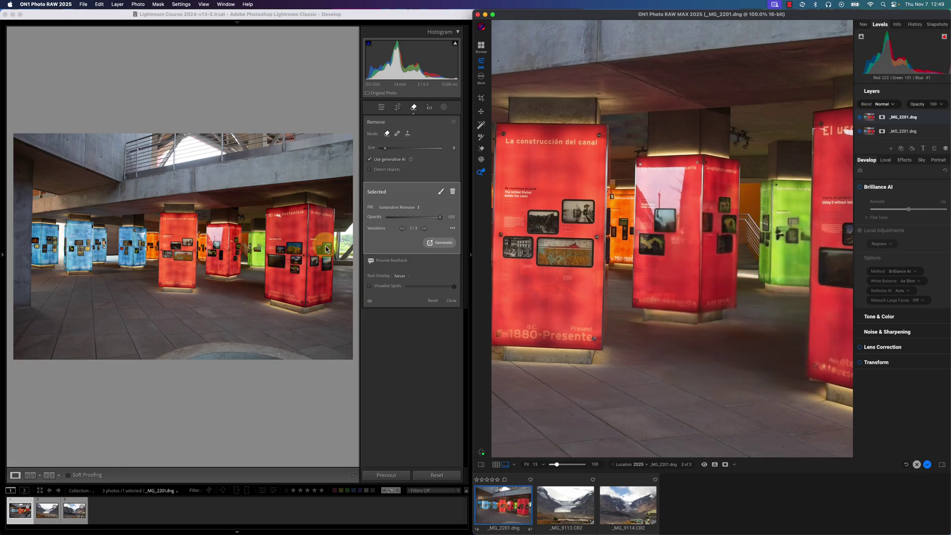
Paint over the bags behind the balcony railing with the Generative Eraser at brush size 100, generate the removal, and check the whole photo
{"action": "left_click", "coordinate": [682, 196]}
{"action": "left_click", "coordinate": [644, 155]}
{"action": "left_click_drag", "start_coordinate": [637, 155], "coordinate": [623, 223]}
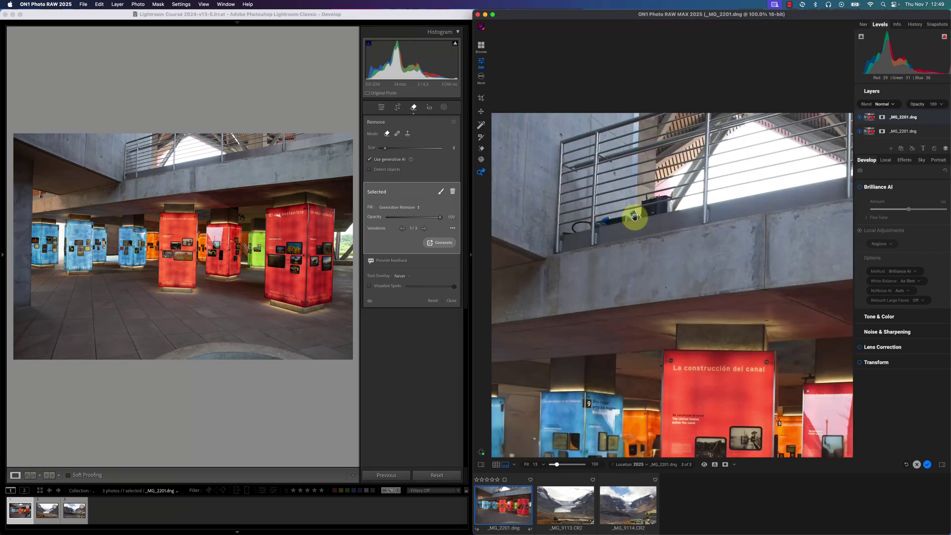
{"action": "left_click", "coordinate": [481, 152]}
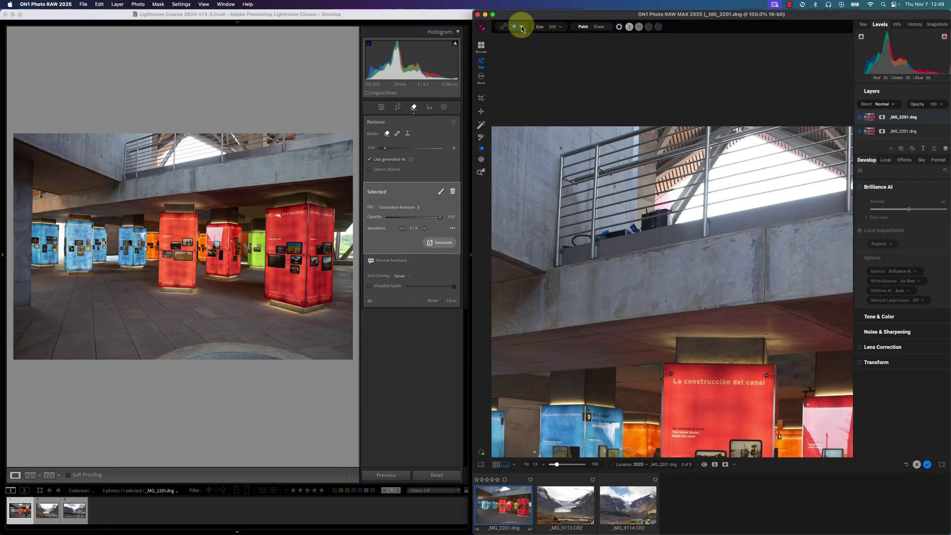
{"action": "left_click", "coordinate": [521, 27]}
{"action": "left_click", "coordinate": [520, 49]}
{"action": "left_click", "coordinate": [619, 27]}
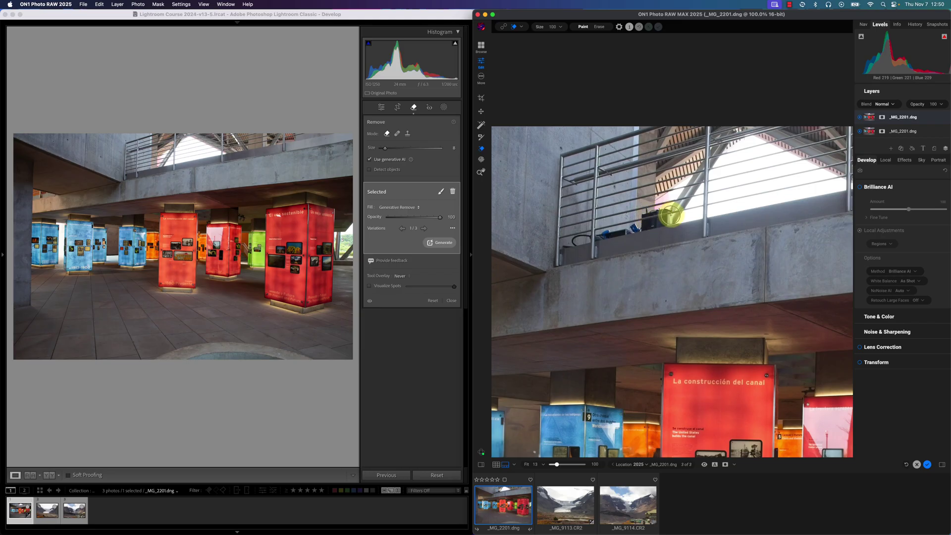
{"action": "key", "text": "bracketleft"}
{"action": "mouse_move", "coordinate": [668, 210]}
{"action": "left_mouse_down"}
{"action": "mouse_move", "coordinate": [643, 216]}
{"action": "mouse_move", "coordinate": [675, 219]}
{"action": "mouse_move", "coordinate": [566, 245]}
{"action": "left_mouse_up"}
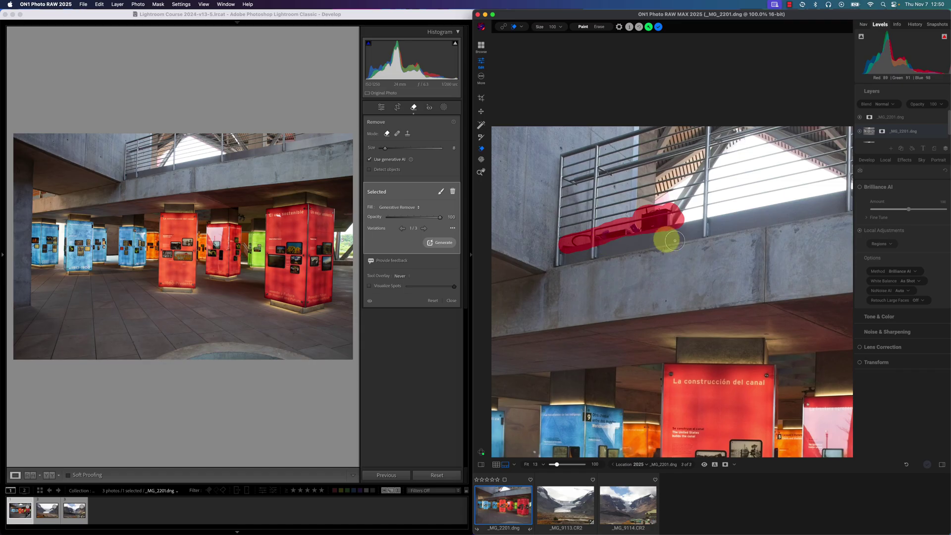
{"action": "left_click", "coordinate": [649, 28]}
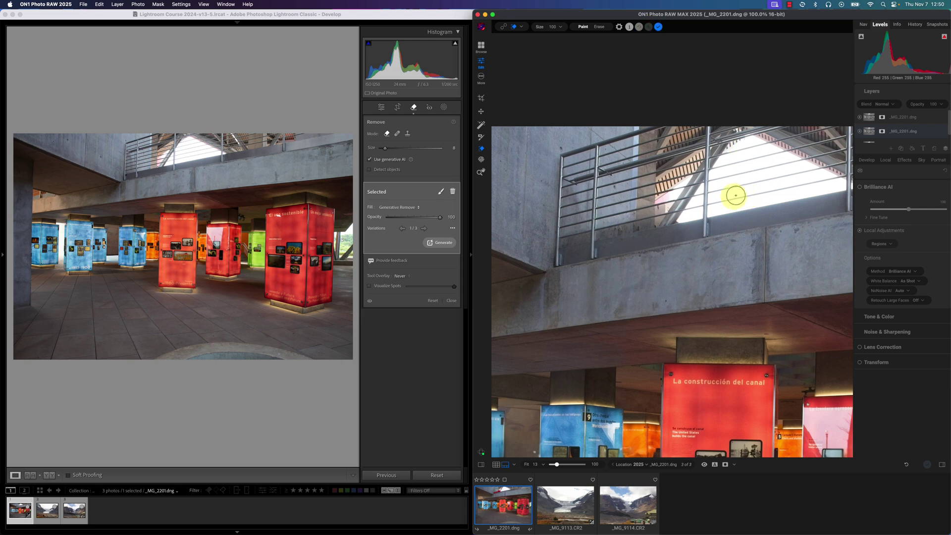
{"action": "left_click", "coordinate": [481, 173]}
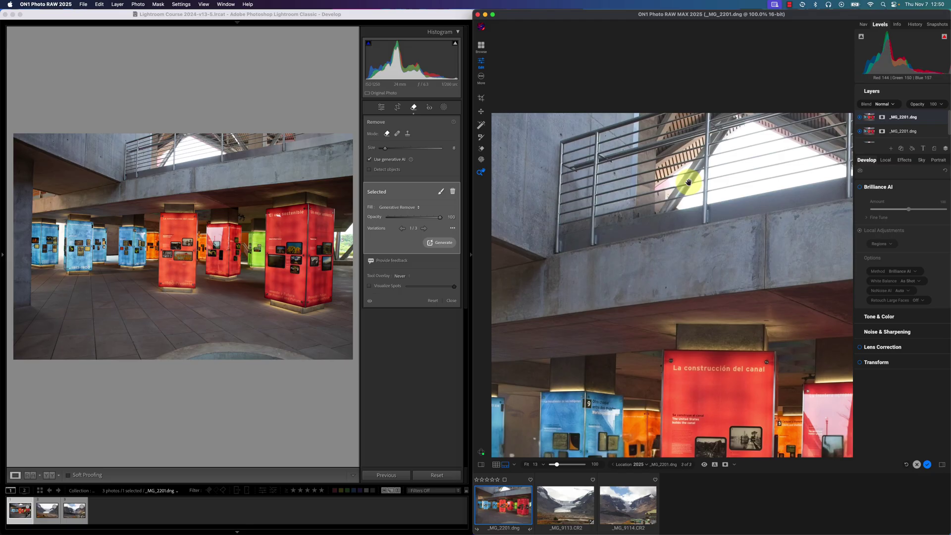
{"action": "left_click", "coordinate": [662, 196]}
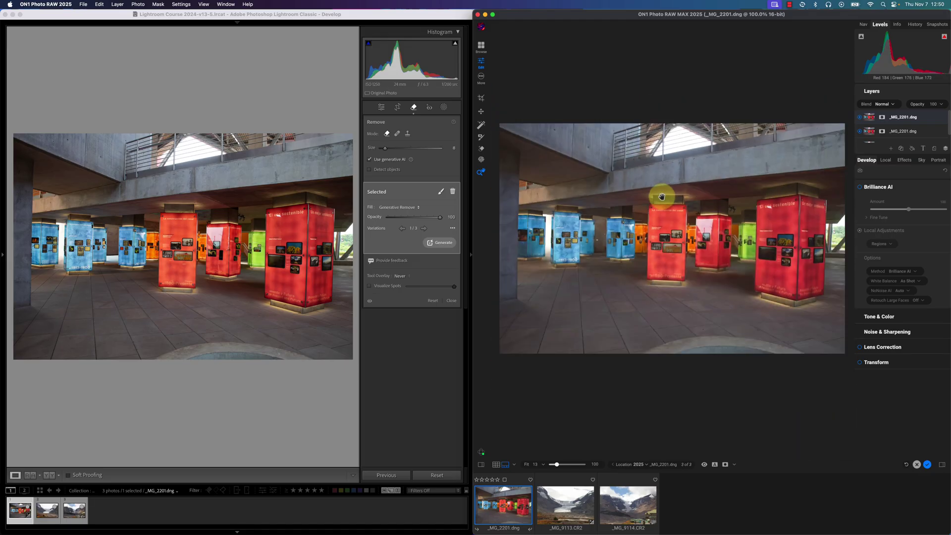
Open the glacier photo _MG_9113.CR2 in both Lightroom Classic and ON1 Photo RAW
{"action": "left_click", "coordinate": [44, 518]}
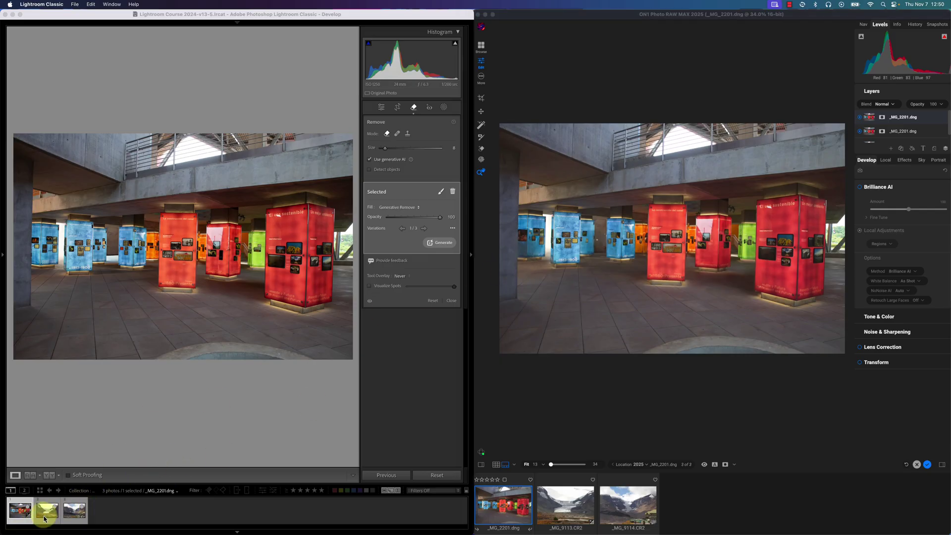
{"action": "left_click", "coordinate": [567, 515]}
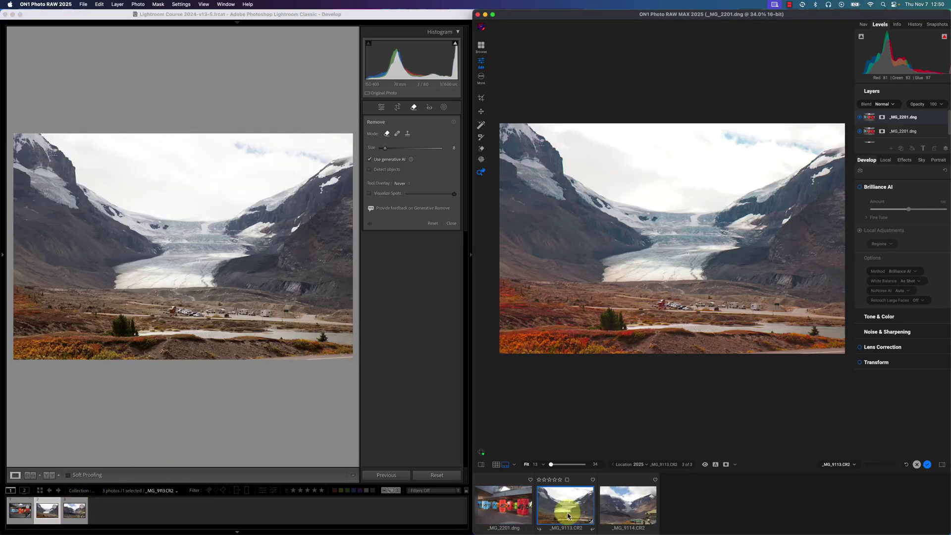
In Lightroom Classic, paint over the parked vehicles, the road and the trail below the glacier with generative Remove and generate the removal
{"action": "left_click", "coordinate": [204, 299]}
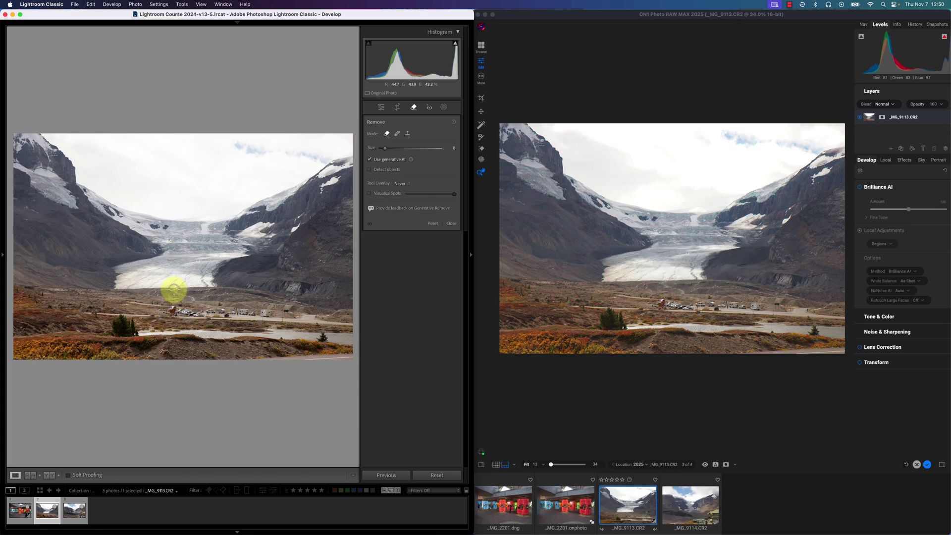
{"action": "left_click", "coordinate": [176, 292]}
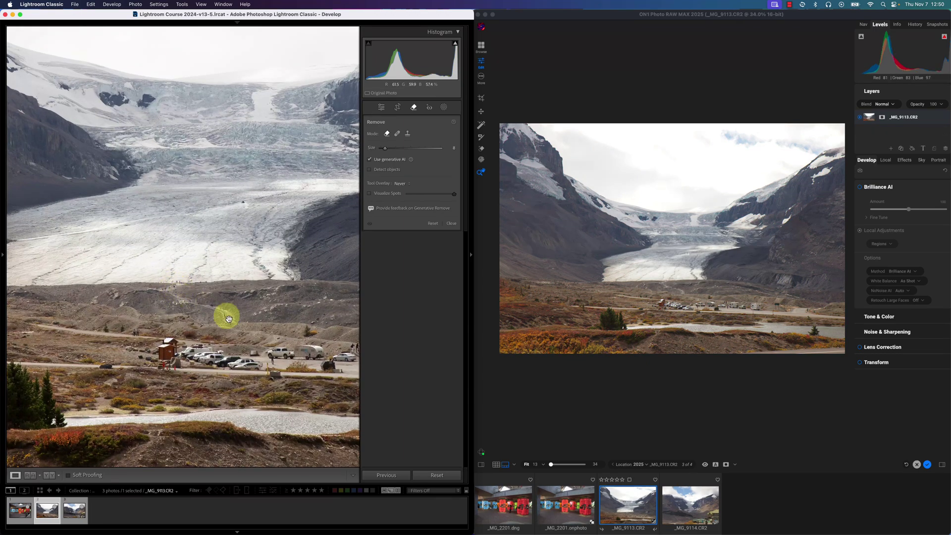
{"action": "left_click", "coordinate": [230, 326]}
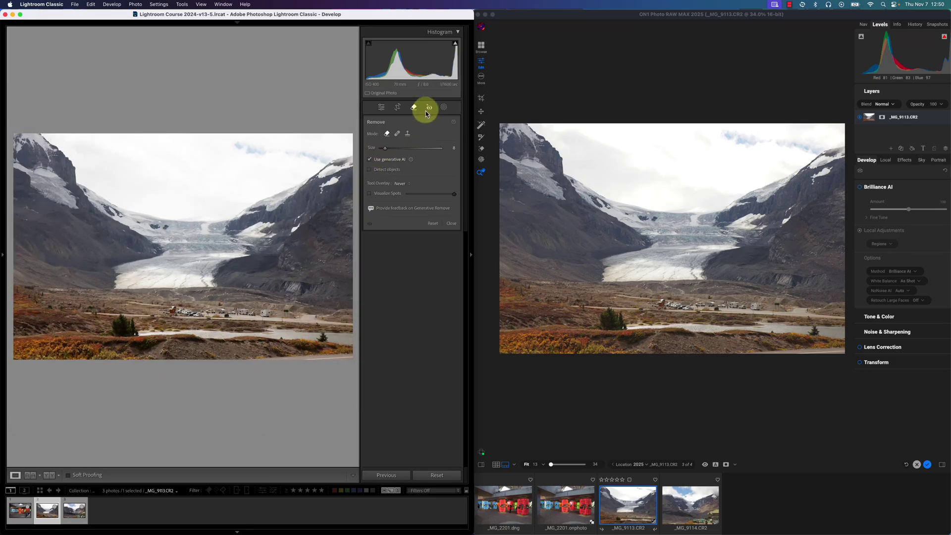
{"action": "scroll", "coordinate": [276, 317], "scroll_direction": "up", "scroll_amount": 2}
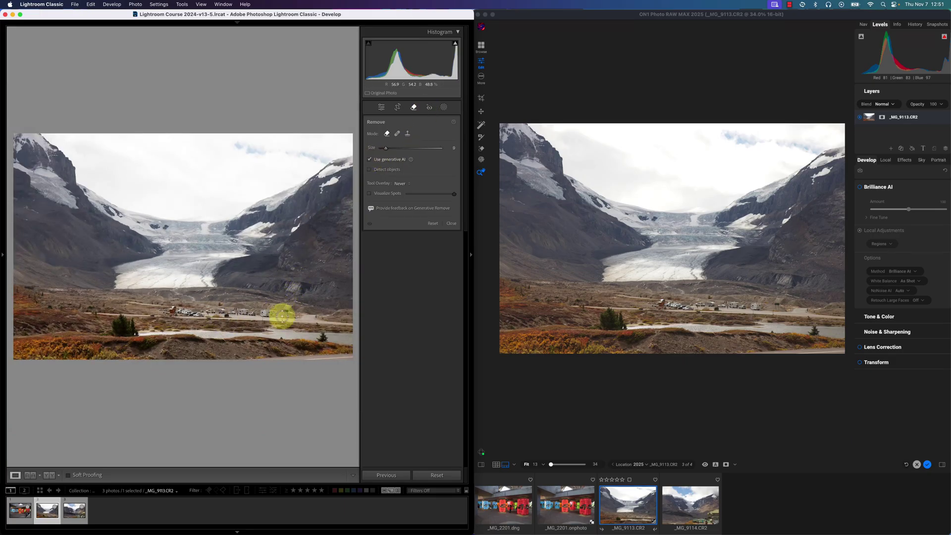
{"action": "mouse_move", "coordinate": [318, 318]}
{"action": "left_mouse_down"}
{"action": "mouse_move", "coordinate": [299, 318]}
{"action": "mouse_move", "coordinate": [352, 325]}
{"action": "mouse_move", "coordinate": [156, 317]}
{"action": "mouse_move", "coordinate": [180, 312]}
{"action": "mouse_move", "coordinate": [130, 302]}
{"action": "mouse_move", "coordinate": [222, 310]}
{"action": "mouse_move", "coordinate": [203, 315]}
{"action": "mouse_move", "coordinate": [291, 312]}
{"action": "mouse_move", "coordinate": [152, 316]}
{"action": "left_mouse_up"}
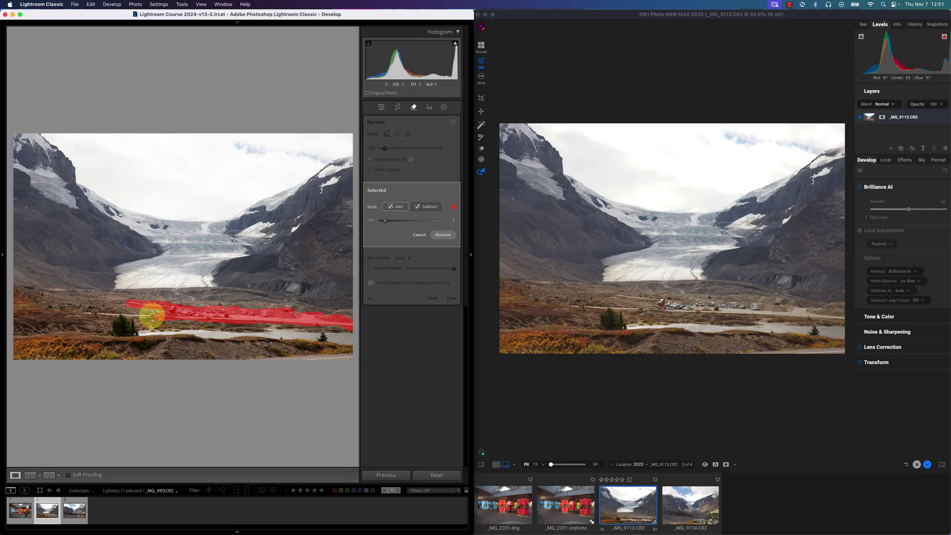
{"action": "key", "text": "bracketleft"}
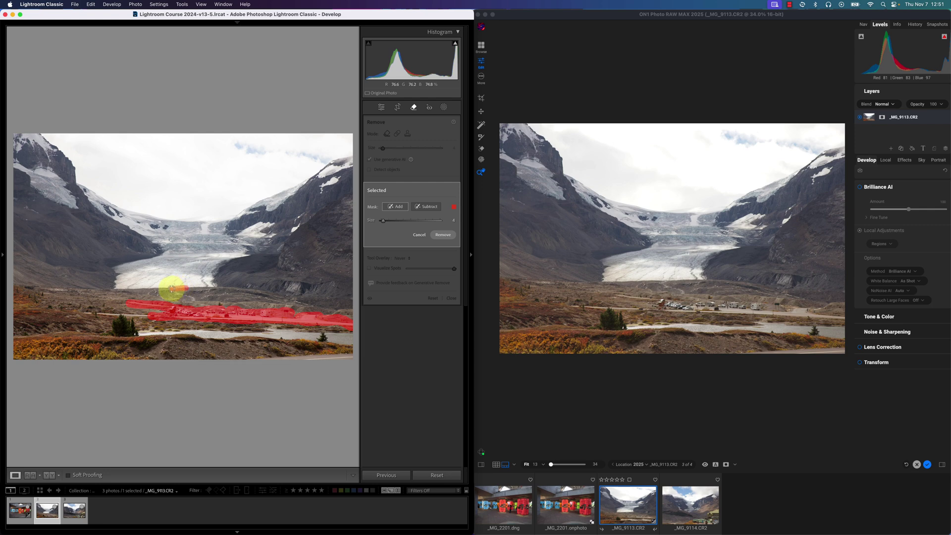
{"action": "mouse_move", "coordinate": [180, 291]}
{"action": "left_mouse_down"}
{"action": "mouse_move", "coordinate": [306, 325]}
{"action": "mouse_move", "coordinate": [293, 315]}
{"action": "mouse_move", "coordinate": [323, 317]}
{"action": "left_mouse_up"}
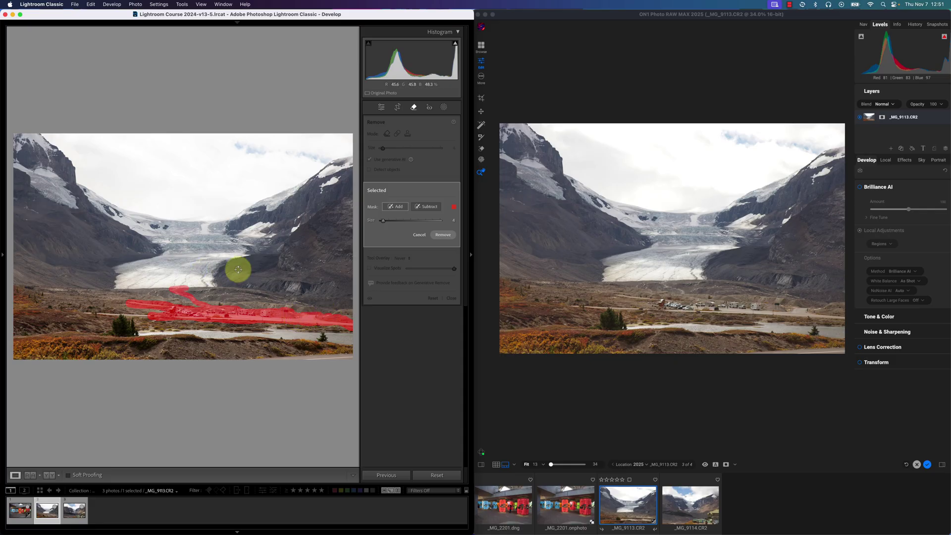
{"action": "left_click", "coordinate": [444, 236]}
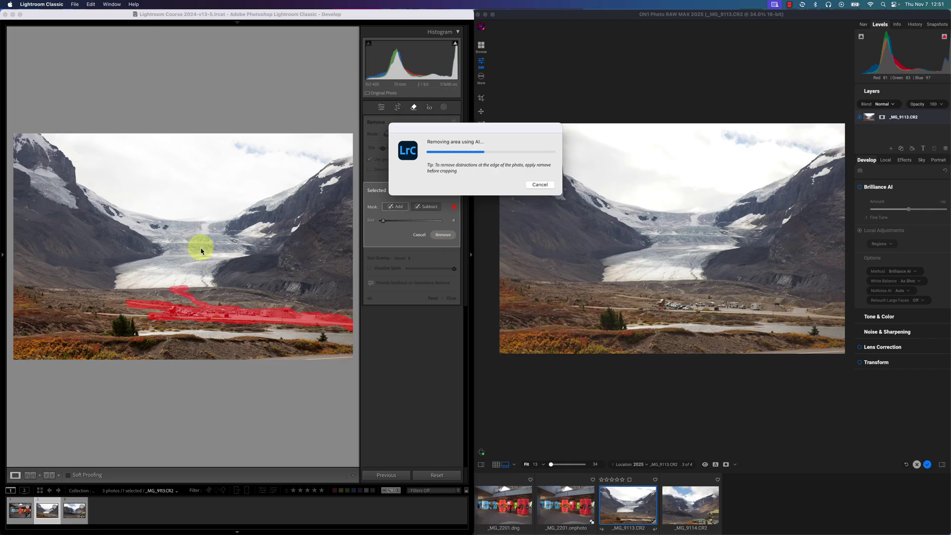
Examine the regenerated ground below the glacier up close in Lightroom, then check the whole photo
{"action": "left_click", "coordinate": [221, 310]}
{"action": "left_click_drag", "start_coordinate": [272, 314], "coordinate": [243, 315]}
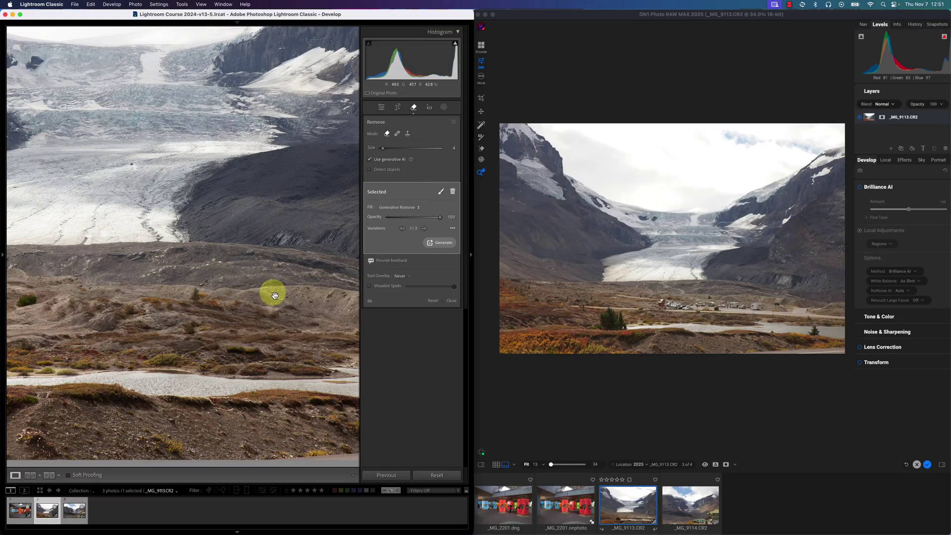
{"action": "left_click_drag", "start_coordinate": [174, 297], "coordinate": [311, 331]}
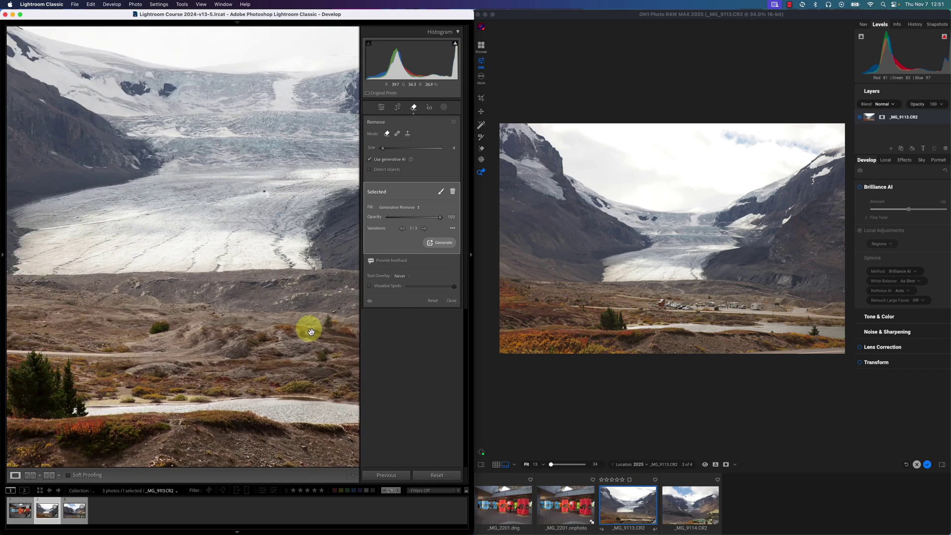
{"action": "left_click_drag", "start_coordinate": [312, 332], "coordinate": [144, 329]}
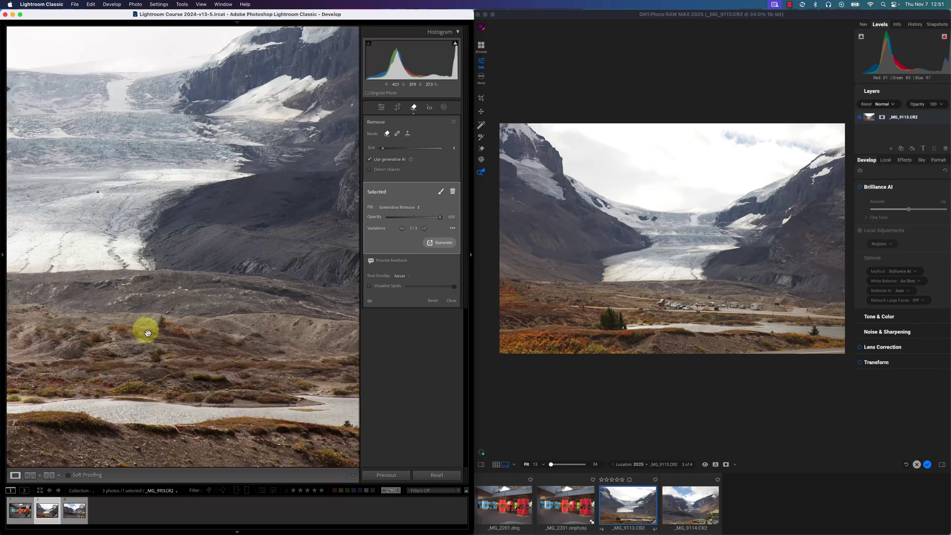
{"action": "left_click_drag", "start_coordinate": [257, 342], "coordinate": [153, 297]}
{"action": "scroll", "coordinate": [170, 323], "scroll_direction": "left", "scroll_amount": 5}
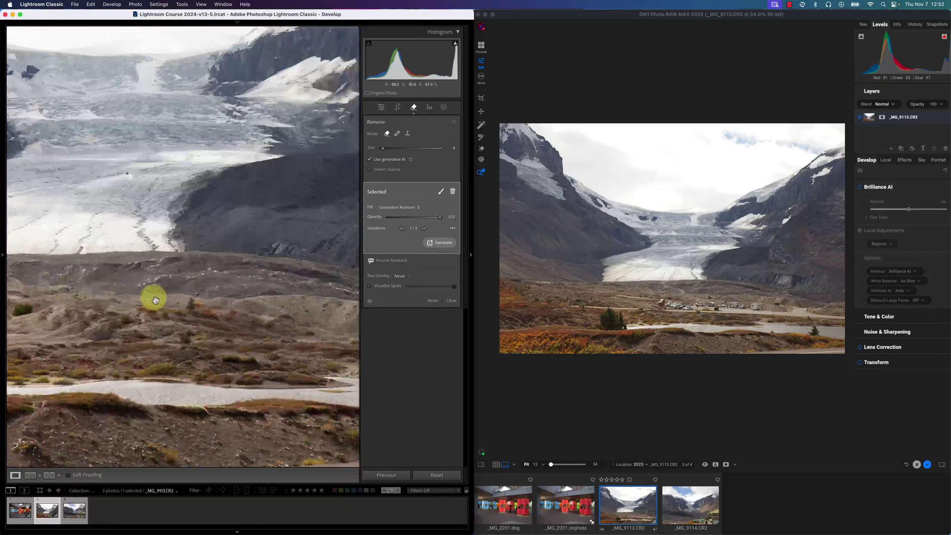
{"action": "left_click", "coordinate": [223, 298]}
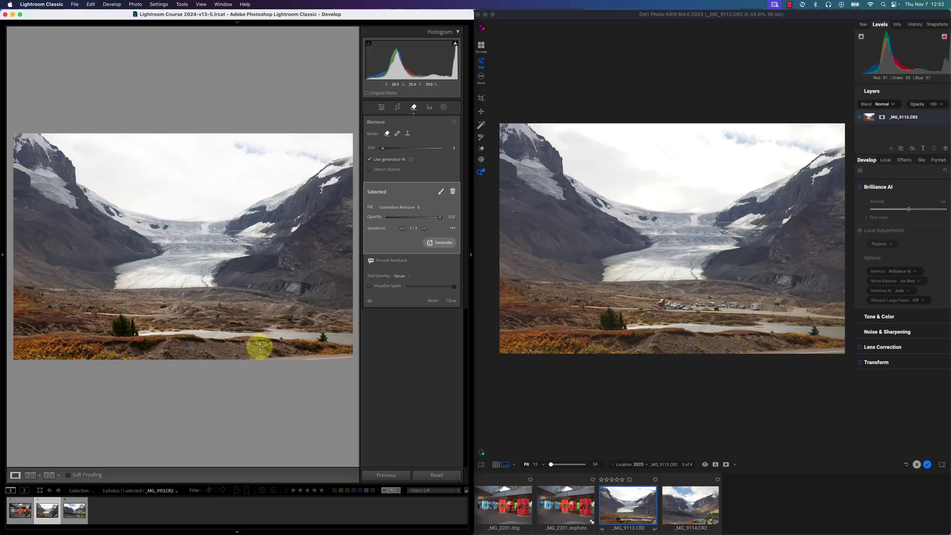
Try removing the vehicles and road in ON1 Photo RAW with the Generative Eraser, then delete the generated layer
{"action": "left_click", "coordinate": [570, 87]}
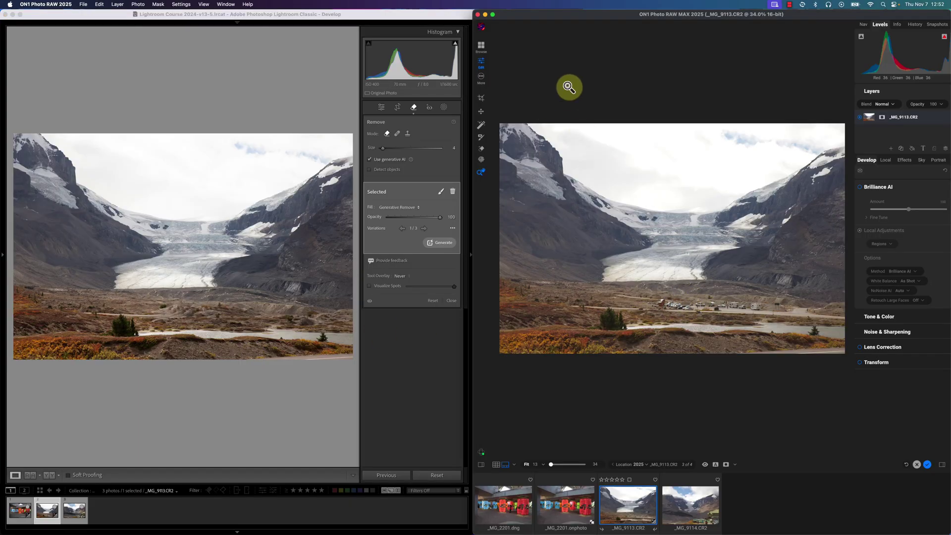
{"action": "left_click", "coordinate": [483, 150]}
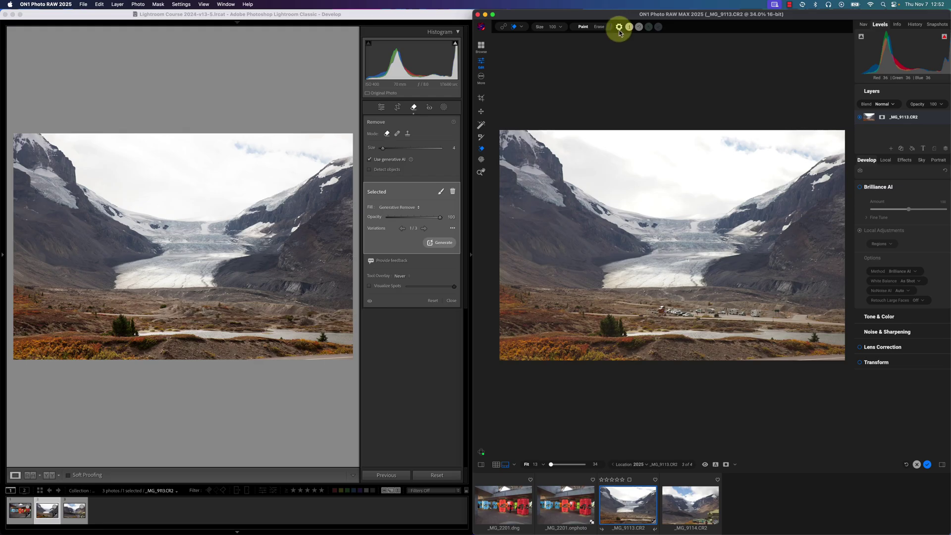
{"action": "left_click", "coordinate": [619, 30]}
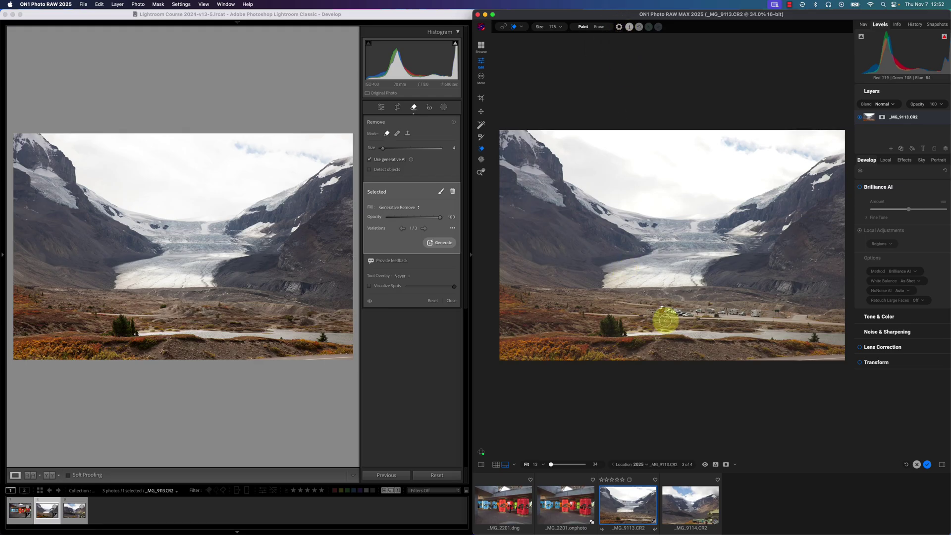
{"action": "key", "text": "]"}
{"action": "mouse_move", "coordinate": [665, 312]}
{"action": "left_mouse_down"}
{"action": "mouse_move", "coordinate": [654, 311]}
{"action": "mouse_move", "coordinate": [838, 320]}
{"action": "mouse_move", "coordinate": [628, 304]}
{"action": "mouse_move", "coordinate": [695, 314]}
{"action": "mouse_move", "coordinate": [655, 287]}
{"action": "mouse_move", "coordinate": [678, 287]}
{"action": "mouse_move", "coordinate": [666, 289]}
{"action": "left_mouse_up"}
{"action": "key", "text": "bracketleft"}
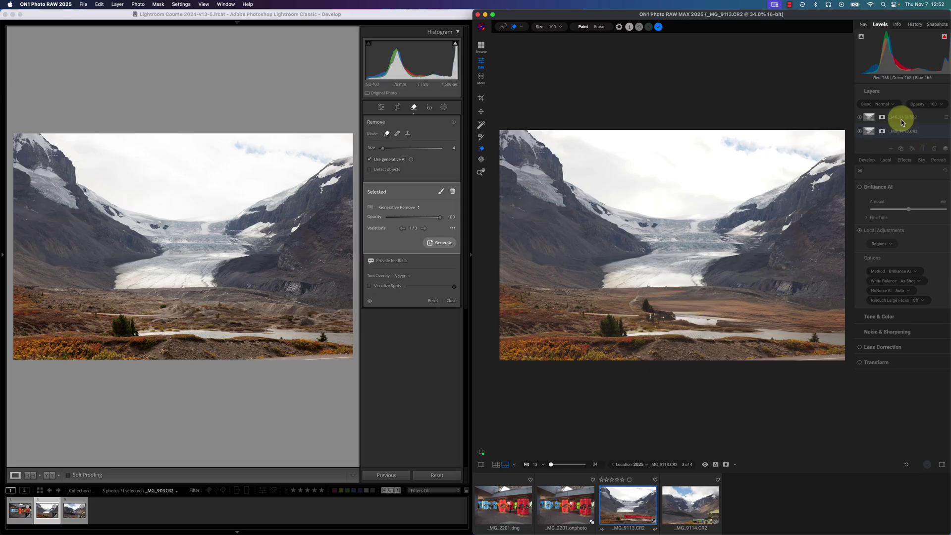
{"action": "left_click", "coordinate": [658, 26]}
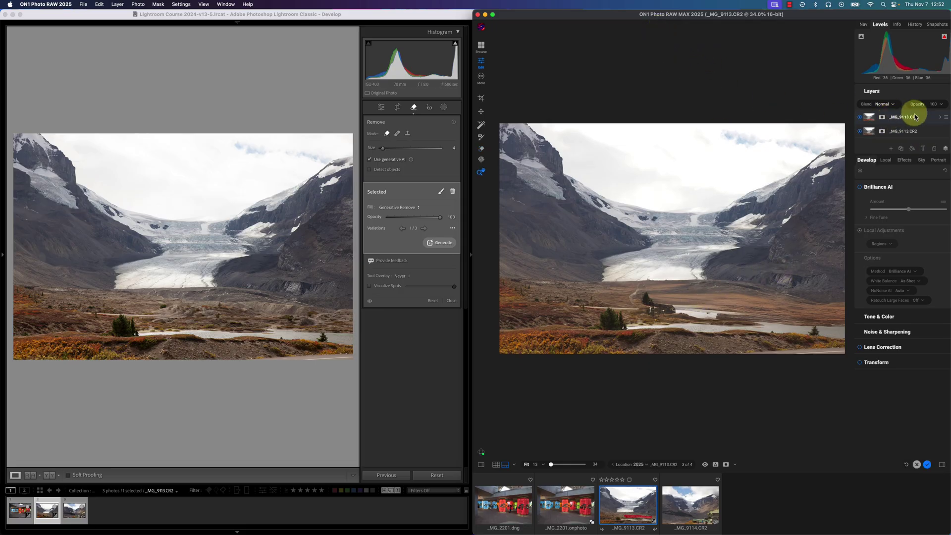
{"action": "left_click", "coordinate": [945, 117]}
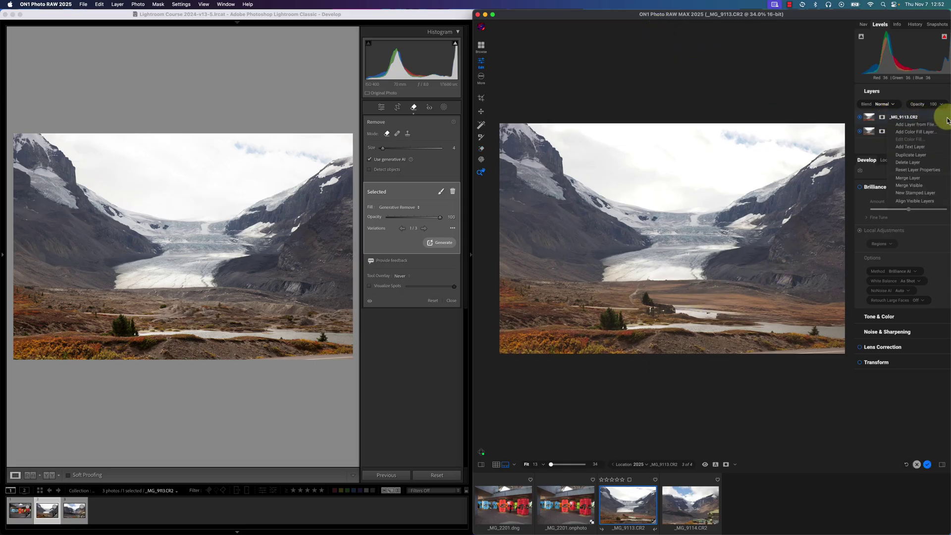
{"action": "left_click", "coordinate": [924, 166]}
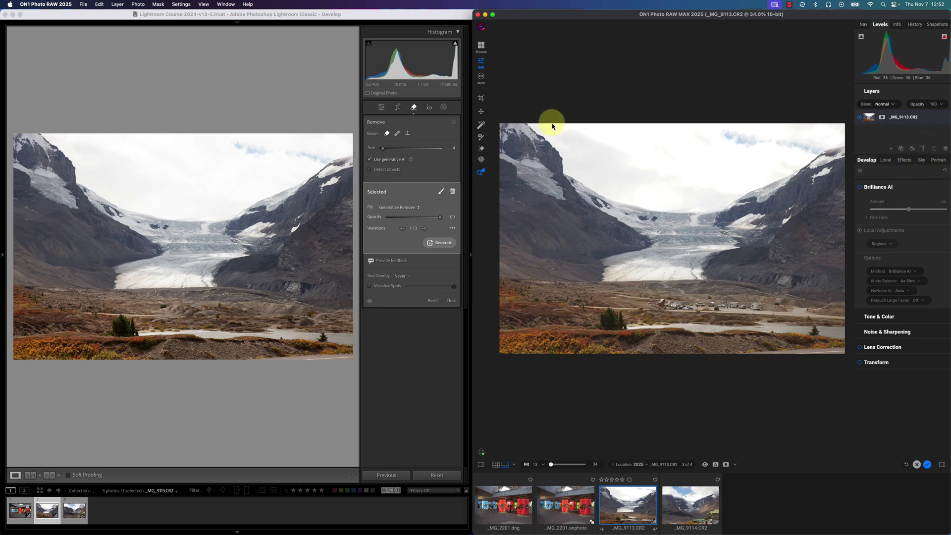
Restart the Generative Eraser and set its model to Stability AI
{"action": "left_click", "coordinate": [484, 156]}
{"action": "left_click", "coordinate": [618, 26]}
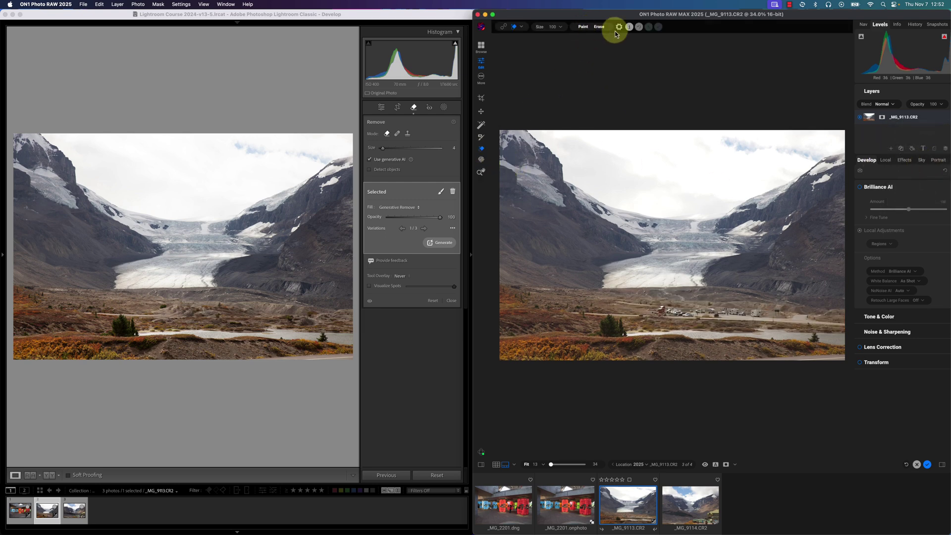
{"action": "left_click", "coordinate": [625, 41]}
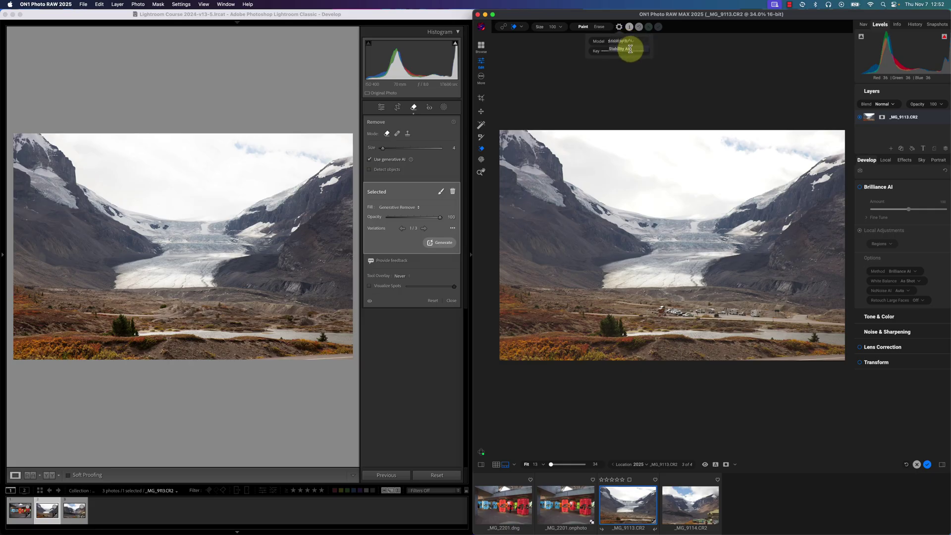
{"action": "left_click", "coordinate": [627, 49]}
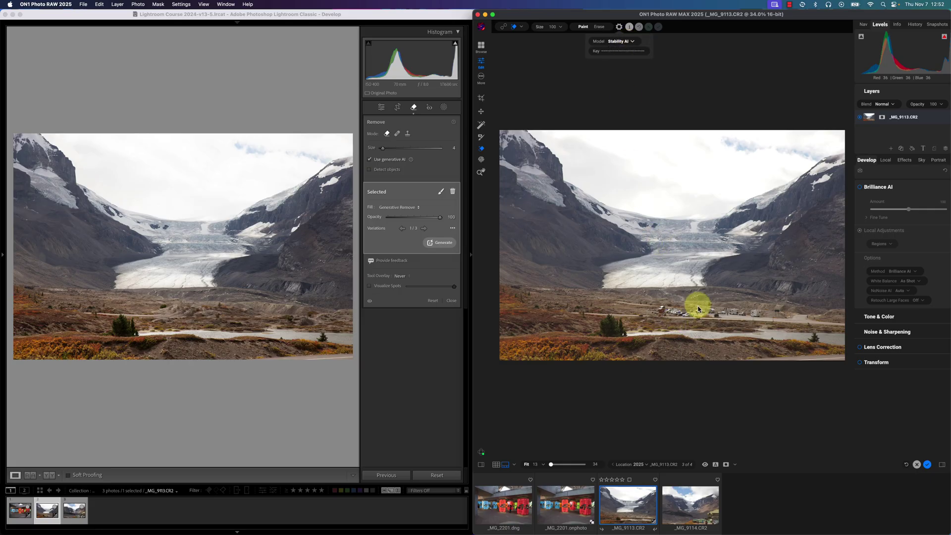
Paint over the parked vehicles, the road and the trail below the glacier with the Generative Eraser and generate the removal
{"action": "key", "text": "]"}
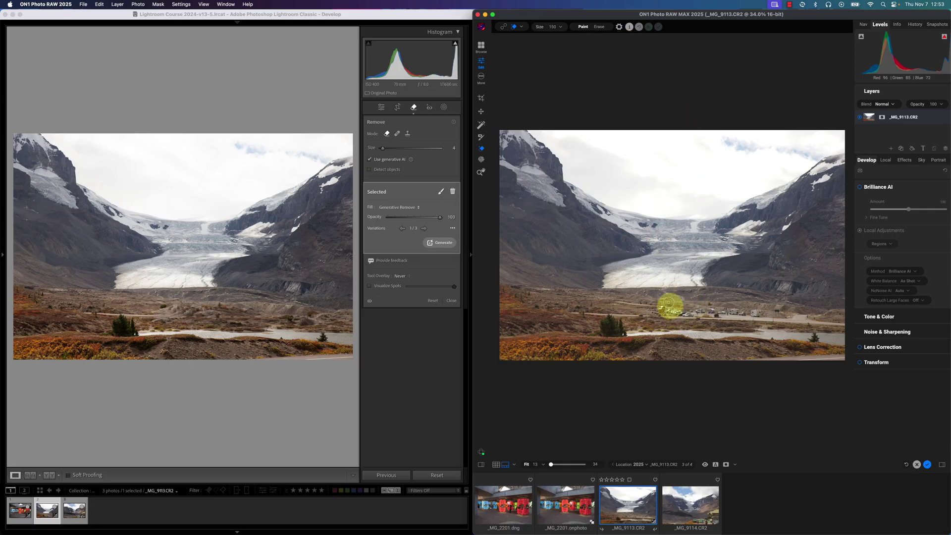
{"action": "mouse_move", "coordinate": [661, 310]}
{"action": "left_mouse_down"}
{"action": "mouse_move", "coordinate": [621, 301]}
{"action": "mouse_move", "coordinate": [666, 310]}
{"action": "mouse_move", "coordinate": [657, 313]}
{"action": "mouse_move", "coordinate": [841, 322]}
{"action": "mouse_move", "coordinate": [665, 310]}
{"action": "mouse_move", "coordinate": [765, 310]}
{"action": "left_mouse_up"}
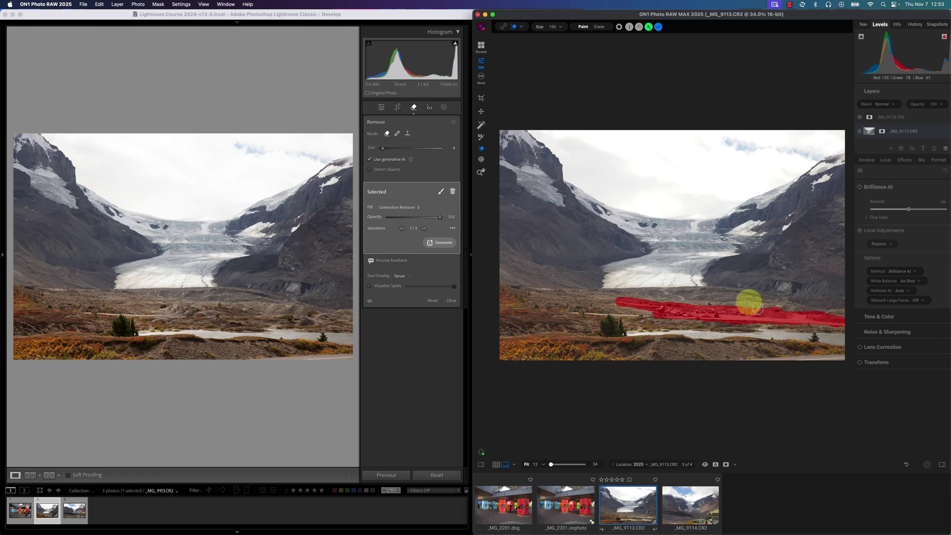
{"action": "key", "text": "bracketleft"}
{"action": "mouse_move", "coordinate": [694, 304]}
{"action": "left_mouse_down"}
{"action": "mouse_move", "coordinate": [661, 292]}
{"action": "mouse_move", "coordinate": [669, 318]}
{"action": "mouse_move", "coordinate": [648, 312]}
{"action": "mouse_move", "coordinate": [660, 317]}
{"action": "left_mouse_up"}
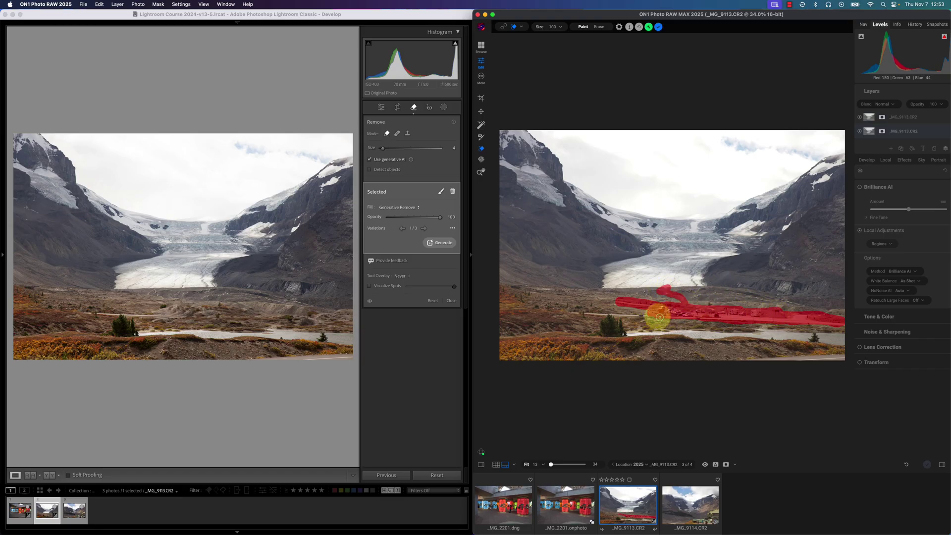
{"action": "left_click", "coordinate": [650, 28]}
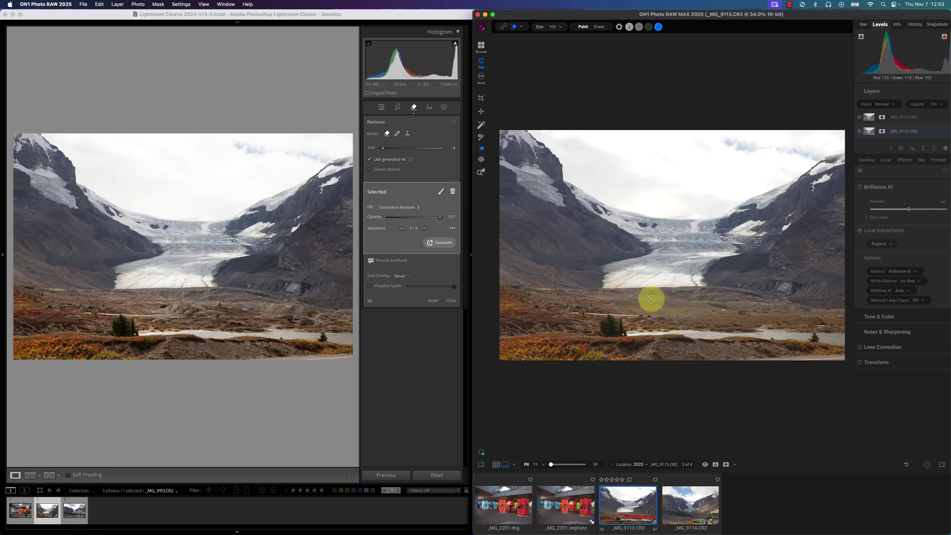
Examine the regenerated ground below the glacier in ON1 at 100% zoom, including its edges, and check the whole photo
{"action": "left_click", "coordinate": [480, 171]}
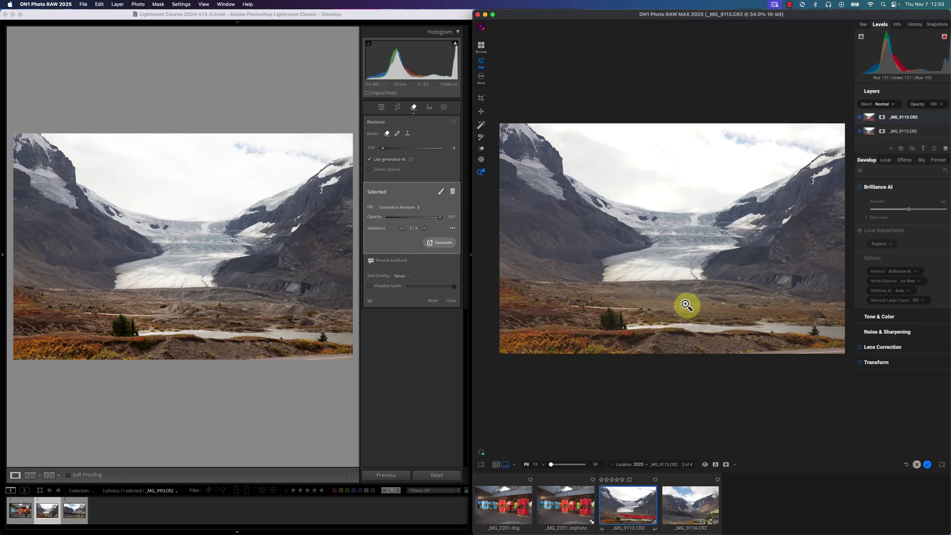
{"action": "left_click", "coordinate": [686, 305]}
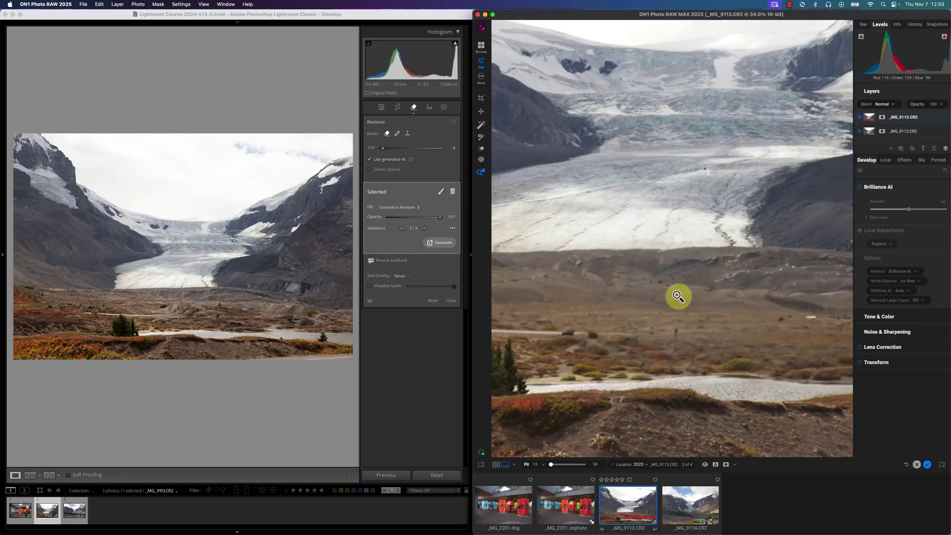
{"action": "left_click", "coordinate": [602, 279], "text": "alt"}
{"action": "left_click", "coordinate": [644, 292]}
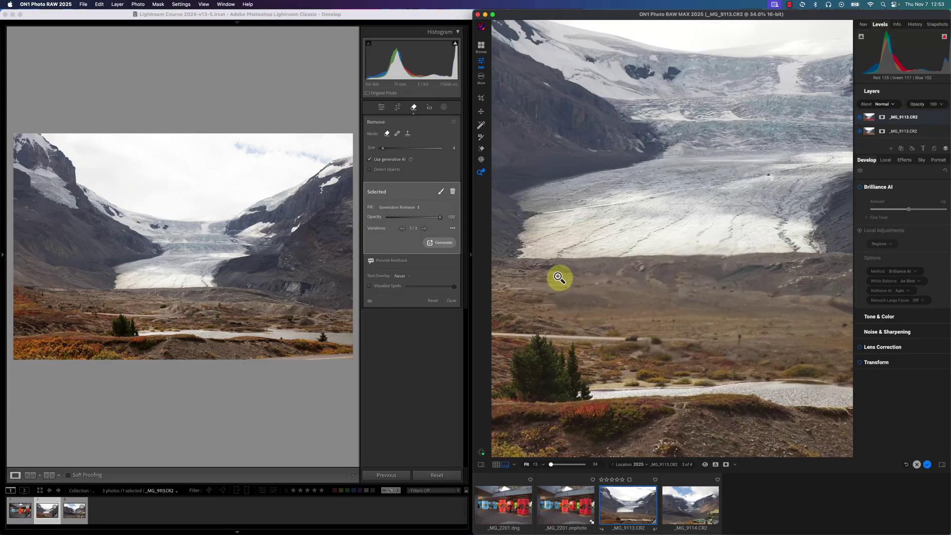
{"action": "left_click", "coordinate": [520, 276]}
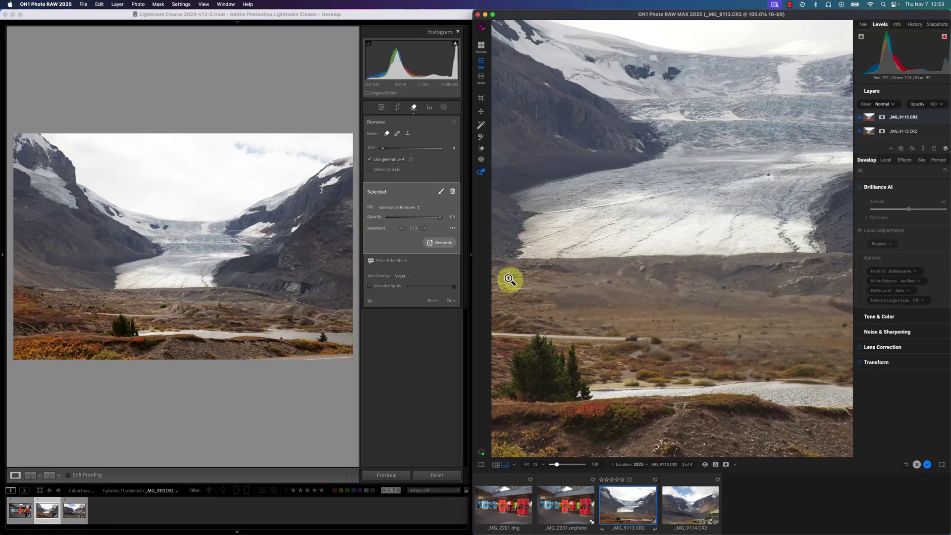
{"action": "left_click", "coordinate": [743, 292], "text": "alt"}
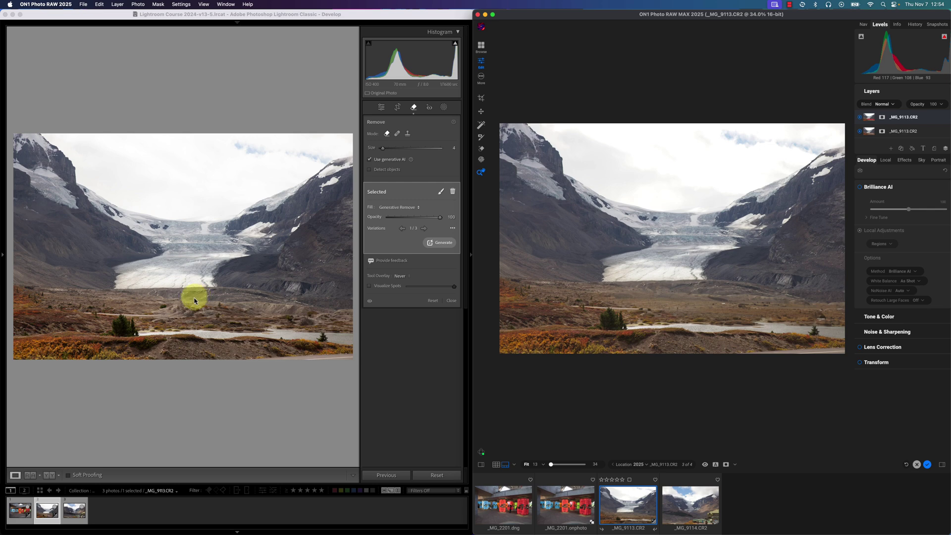
Open the photo _MG_9114.CR2 in both Lightroom Classic and ON1 Photo RAW, and return to Lightroom
{"action": "left_click", "coordinate": [77, 517]}
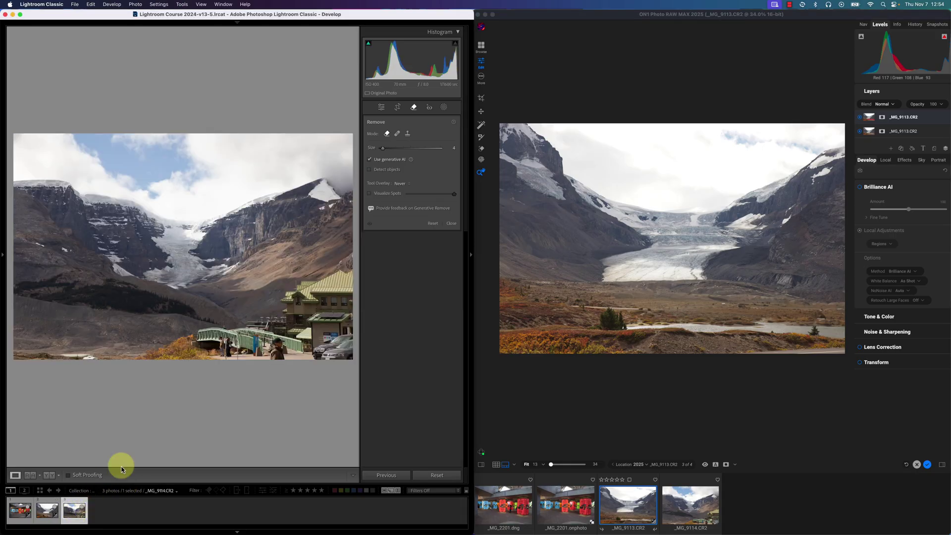
{"action": "left_click", "coordinate": [675, 510]}
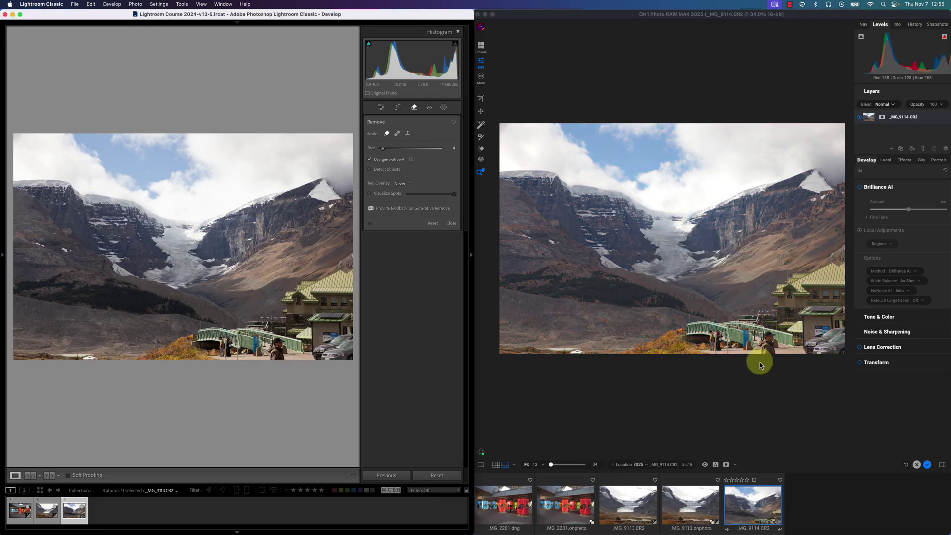
{"action": "left_click", "coordinate": [427, 317]}
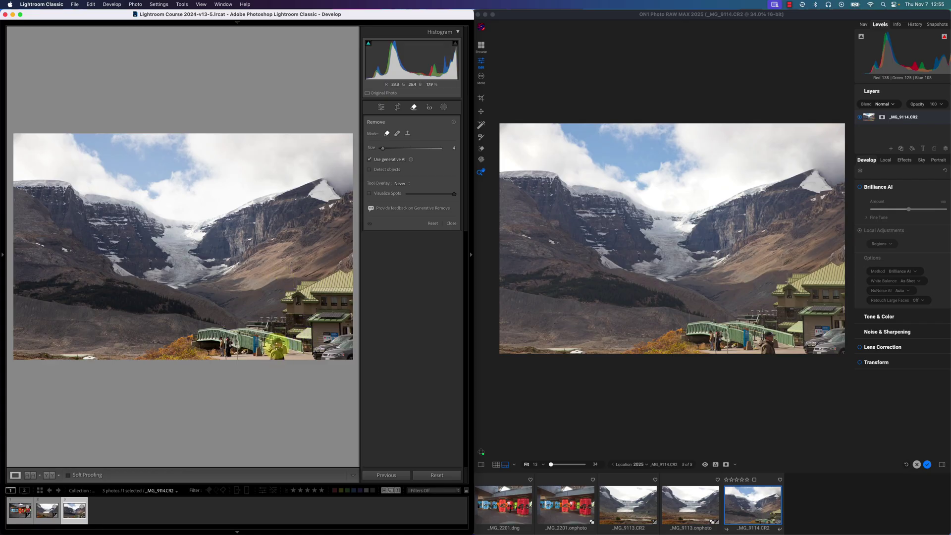
{"action": "mouse_move", "coordinate": [277, 346]}
{"action": "left_mouse_down"}
{"action": "mouse_move", "coordinate": [297, 329]}
{"action": "mouse_move", "coordinate": [307, 337]}
{"action": "mouse_move", "coordinate": [291, 348]}
{"action": "left_mouse_up"}
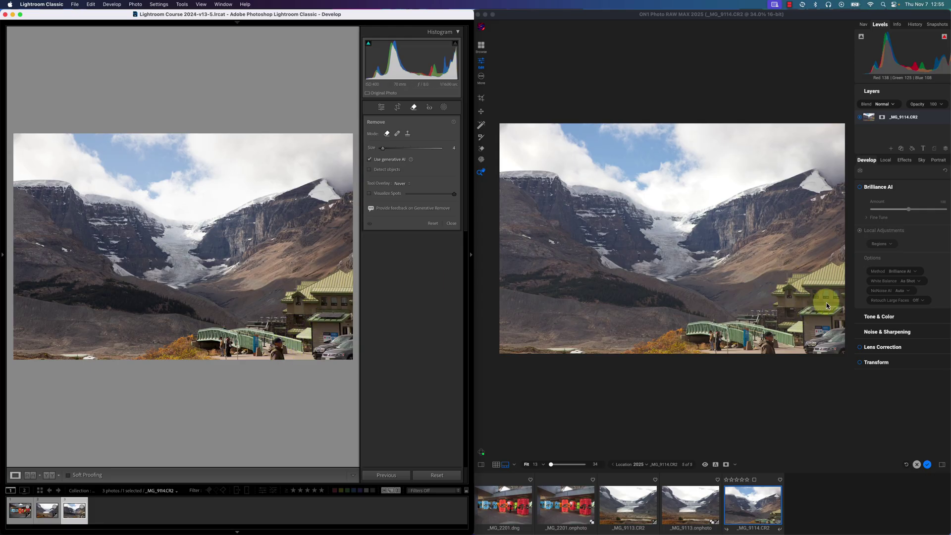
{"action": "left_click_drag", "start_coordinate": [813, 316], "coordinate": [809, 327]}
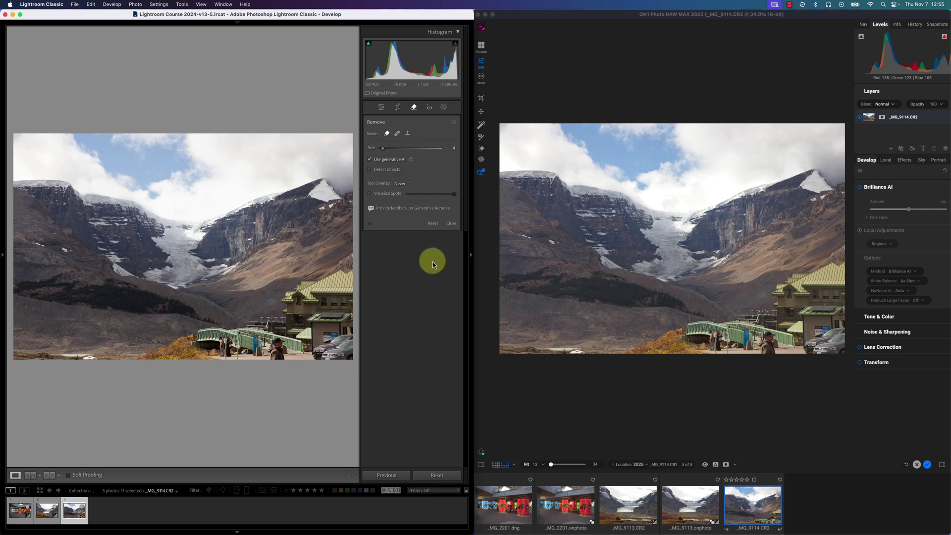
Enlarge the Remove brush, paint over the building, bridge, people and cars, and try to remove them with generative AI
{"action": "left_click_drag", "start_coordinate": [383, 148], "coordinate": [404, 150]}
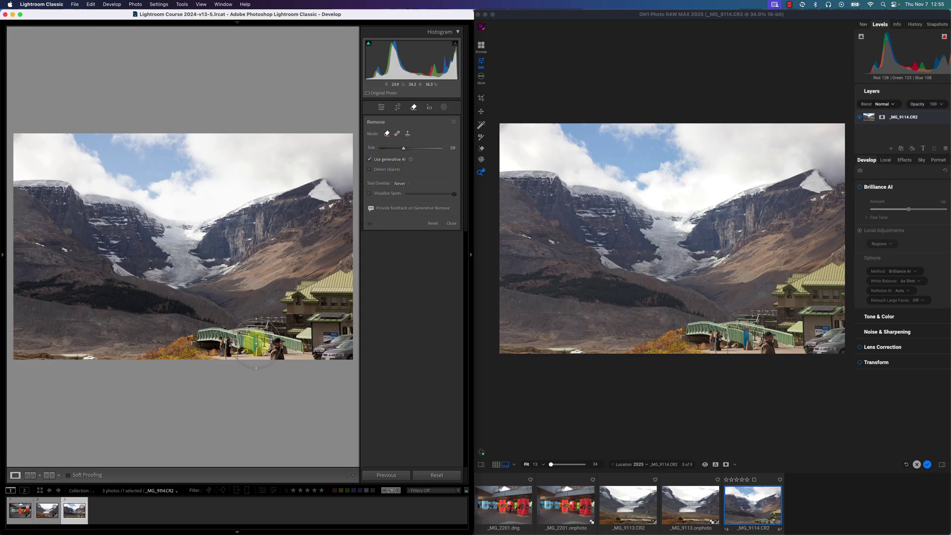
{"action": "mouse_move", "coordinate": [208, 341]}
{"action": "left_mouse_down"}
{"action": "mouse_move", "coordinate": [345, 345]}
{"action": "mouse_move", "coordinate": [352, 285]}
{"action": "mouse_move", "coordinate": [317, 285]}
{"action": "mouse_move", "coordinate": [265, 321]}
{"action": "mouse_move", "coordinate": [318, 322]}
{"action": "mouse_move", "coordinate": [329, 314]}
{"action": "mouse_move", "coordinate": [237, 353]}
{"action": "mouse_move", "coordinate": [227, 351]}
{"action": "mouse_move", "coordinate": [233, 337]}
{"action": "left_mouse_up"}
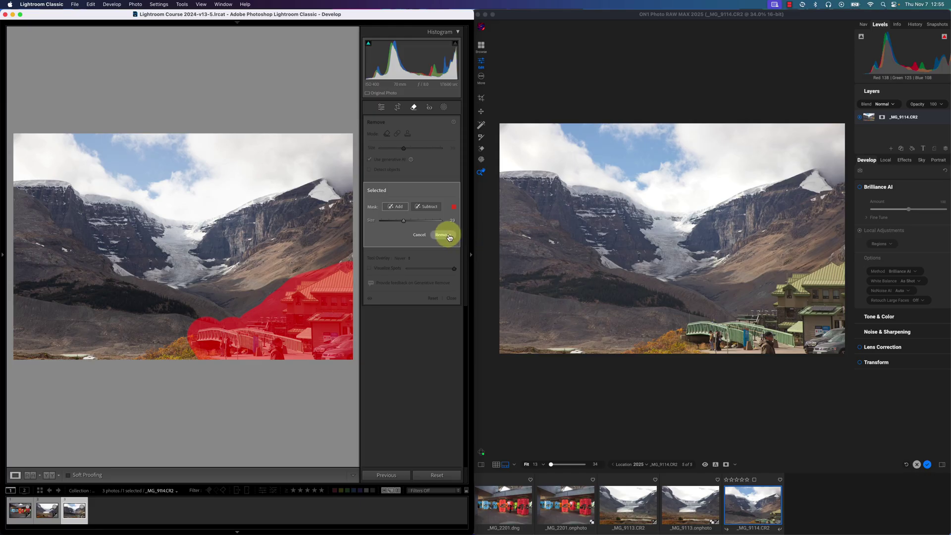
{"action": "left_click", "coordinate": [446, 234]}
Switch to ON1 Photo RAW and use the Generative Eraser at size 300 to remove the building, bridge, people and cars
{"action": "left_click", "coordinate": [634, 90]}
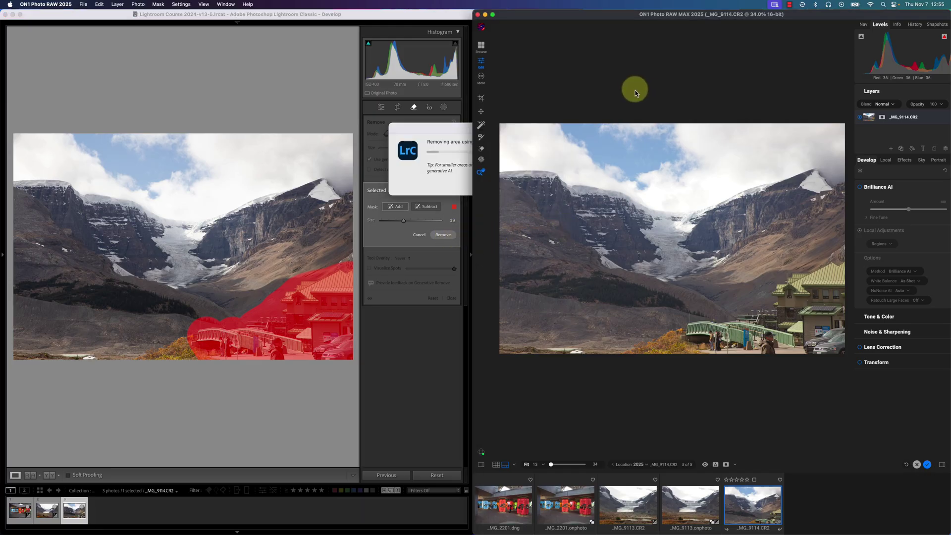
{"action": "left_click", "coordinate": [484, 152]}
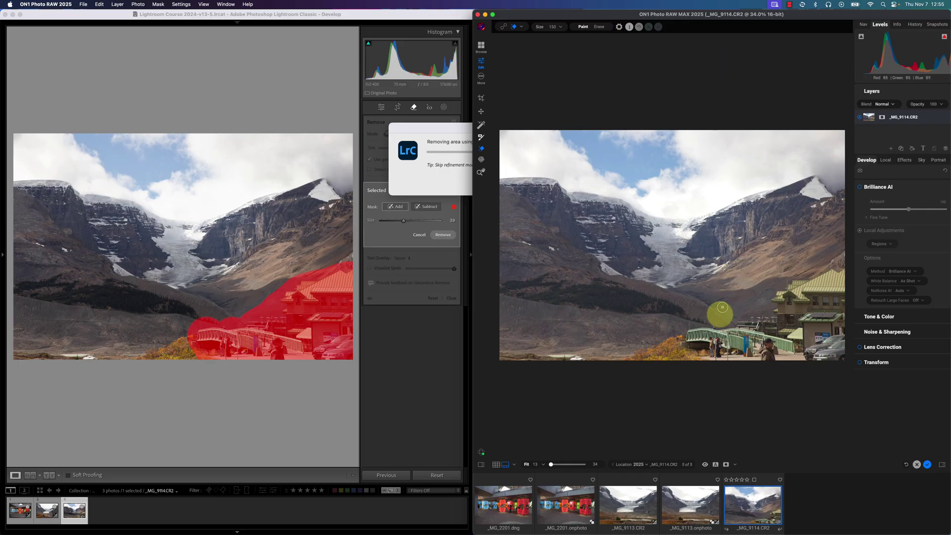
{"action": "key", "text": "bracketleft"}
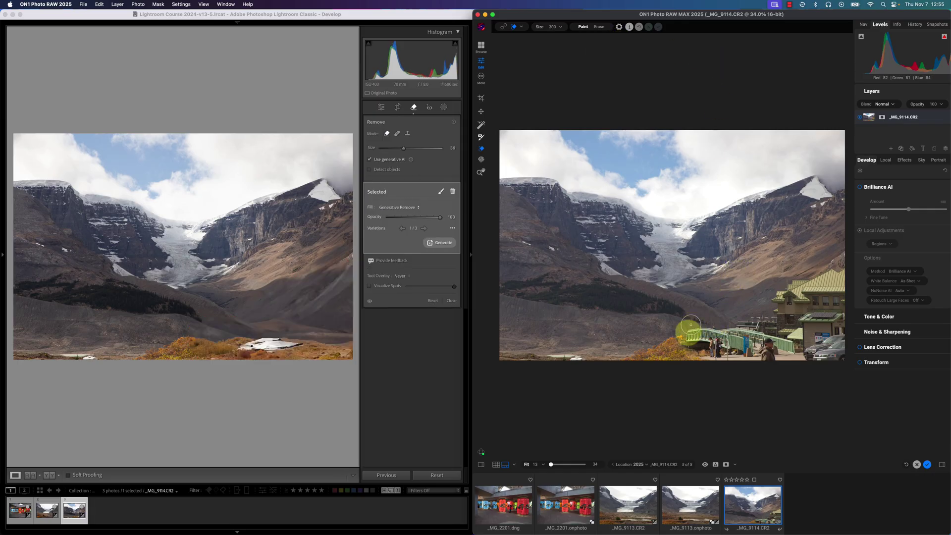
{"action": "mouse_move", "coordinate": [688, 322]}
{"action": "left_mouse_down"}
{"action": "mouse_move", "coordinate": [688, 346]}
{"action": "mouse_move", "coordinate": [729, 354]}
{"action": "mouse_move", "coordinate": [701, 330]}
{"action": "mouse_move", "coordinate": [720, 324]}
{"action": "mouse_move", "coordinate": [714, 345]}
{"action": "mouse_move", "coordinate": [762, 349]}
{"action": "mouse_move", "coordinate": [739, 357]}
{"action": "mouse_move", "coordinate": [849, 355]}
{"action": "mouse_move", "coordinate": [843, 274]}
{"action": "mouse_move", "coordinate": [786, 287]}
{"action": "mouse_move", "coordinate": [761, 320]}
{"action": "mouse_move", "coordinate": [723, 331]}
{"action": "mouse_move", "coordinate": [837, 338]}
{"action": "mouse_move", "coordinate": [830, 298]}
{"action": "mouse_move", "coordinate": [796, 307]}
{"action": "mouse_move", "coordinate": [777, 334]}
{"action": "mouse_move", "coordinate": [809, 314]}
{"action": "mouse_move", "coordinate": [800, 328]}
{"action": "mouse_move", "coordinate": [807, 327]}
{"action": "mouse_move", "coordinate": [709, 359]}
{"action": "mouse_move", "coordinate": [718, 336]}
{"action": "mouse_move", "coordinate": [776, 318]}
{"action": "mouse_move", "coordinate": [842, 272]}
{"action": "mouse_move", "coordinate": [795, 299]}
{"action": "left_mouse_up"}
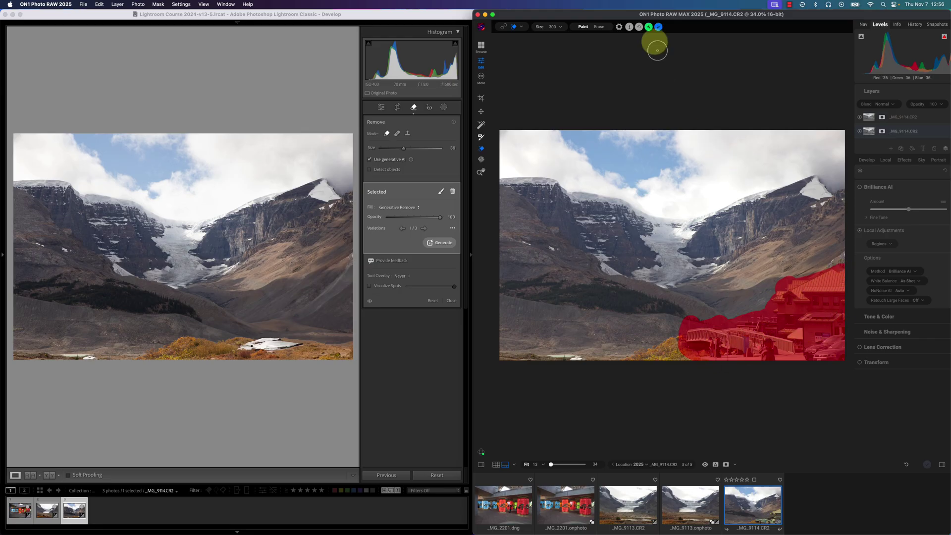
{"action": "left_click", "coordinate": [649, 28]}
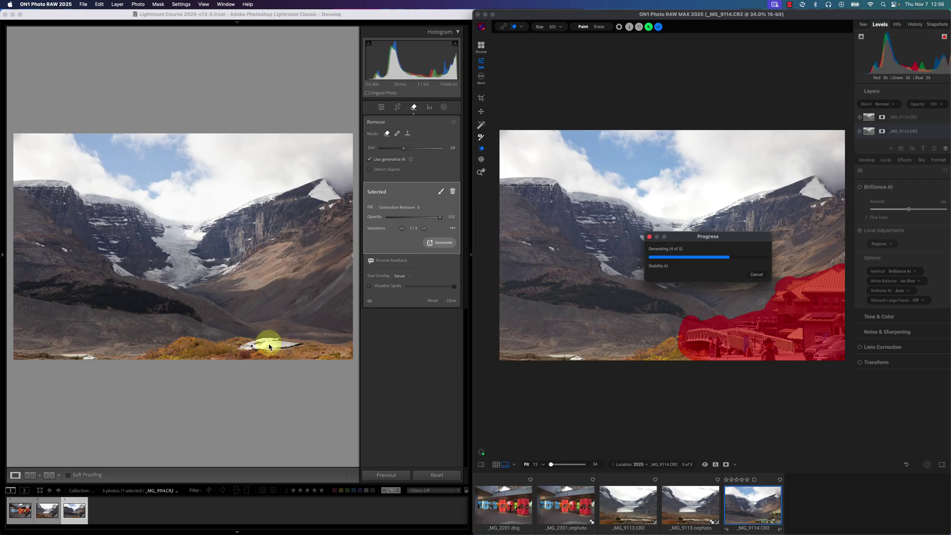
Reset the photo in Lightroom, set the Remove brush size to 24, and generatively remove the building, bridge, people and cars
{"action": "left_click", "coordinate": [441, 475]}
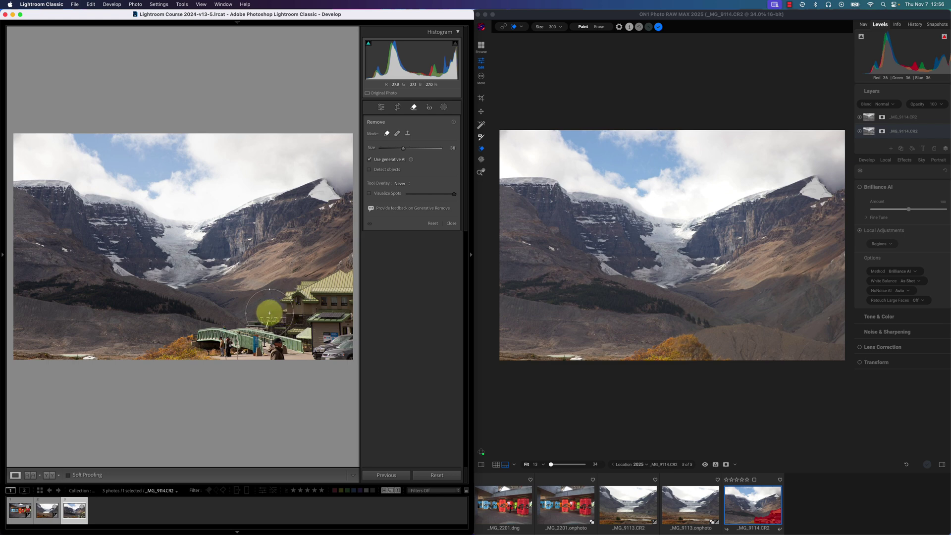
{"action": "scroll", "coordinate": [269, 313], "scroll_direction": "down", "scroll_amount": 3}
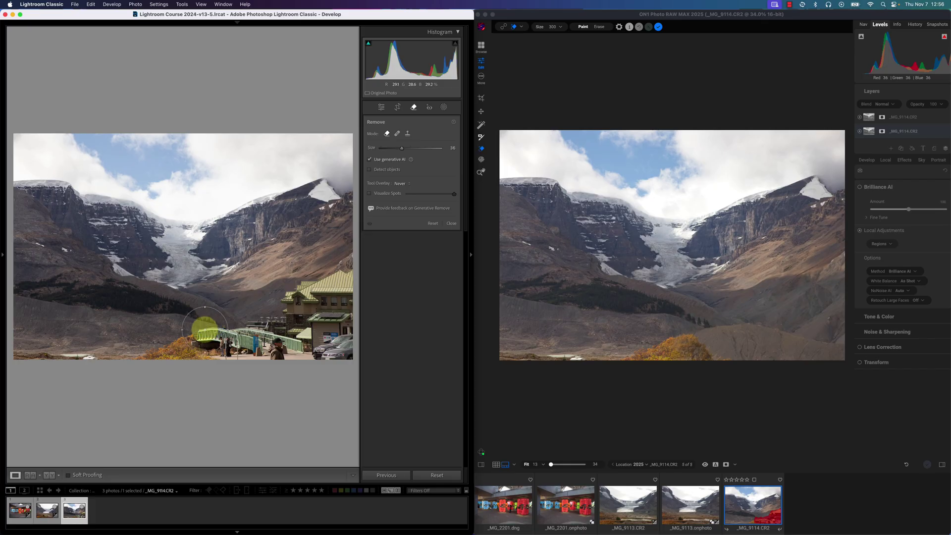
{"action": "scroll", "coordinate": [203, 336], "scroll_direction": "down", "scroll_amount": 2}
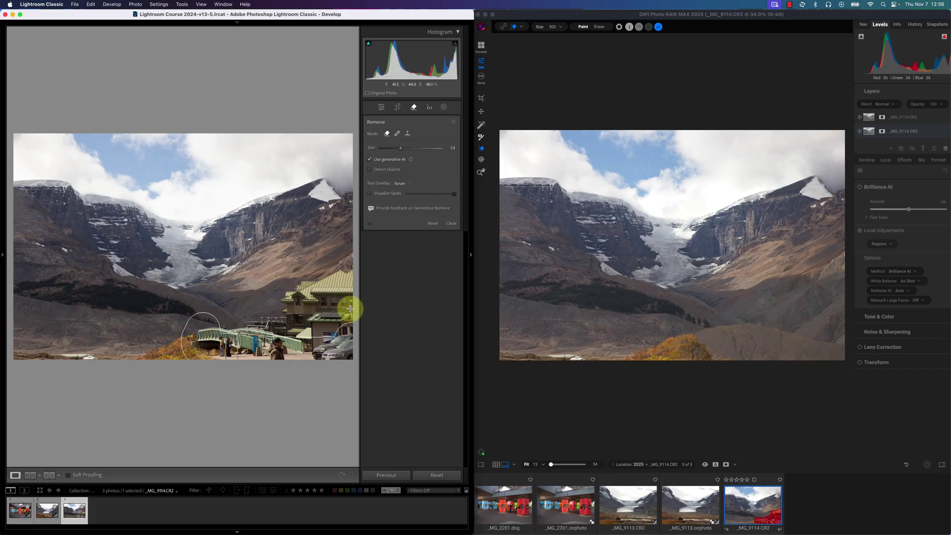
{"action": "mouse_move", "coordinate": [350, 309]}
{"action": "left_mouse_down"}
{"action": "mouse_move", "coordinate": [349, 274]}
{"action": "mouse_move", "coordinate": [297, 289]}
{"action": "mouse_move", "coordinate": [220, 337]}
{"action": "mouse_move", "coordinate": [310, 324]}
{"action": "mouse_move", "coordinate": [338, 333]}
{"action": "mouse_move", "coordinate": [342, 301]}
{"action": "mouse_move", "coordinate": [311, 330]}
{"action": "left_mouse_up"}
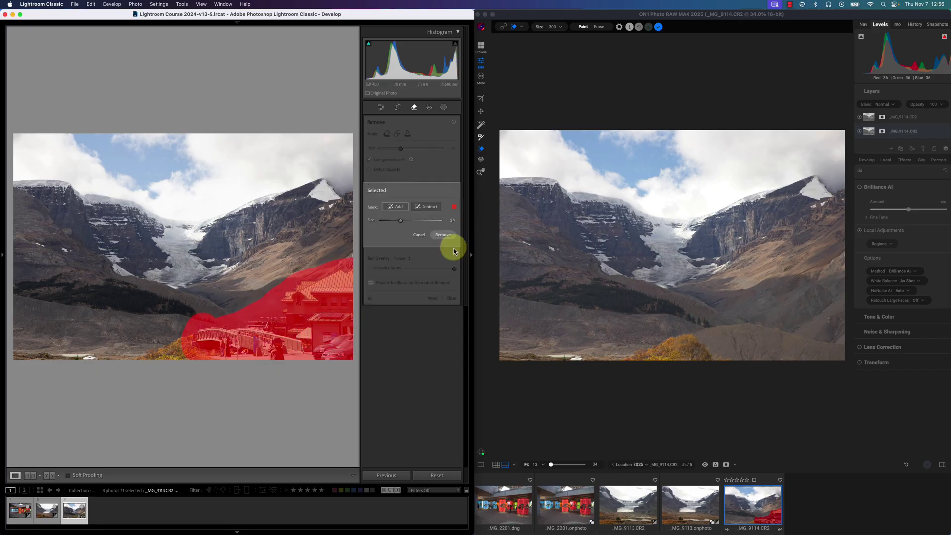
{"action": "left_click", "coordinate": [442, 234]}
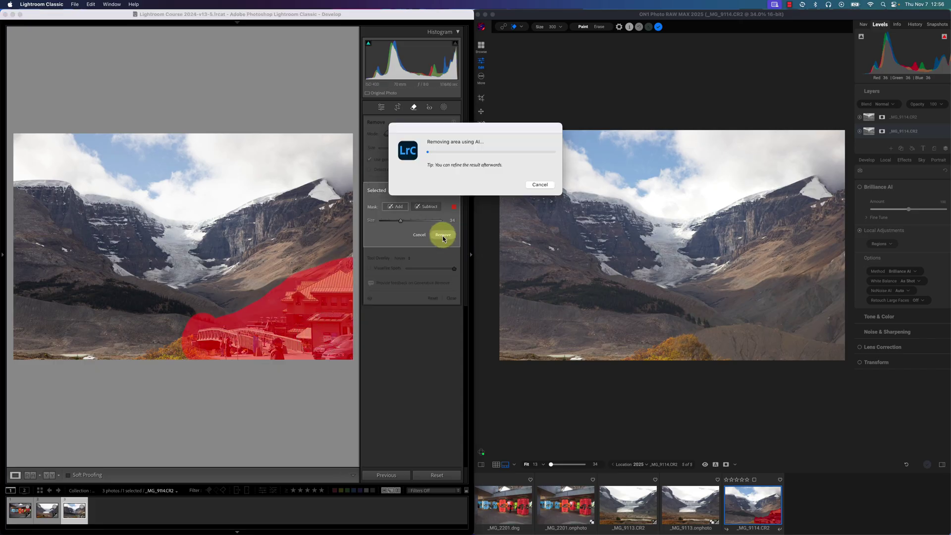
Compare the generated variations of the removal in Lightroom and select the second one
{"action": "left_click", "coordinate": [797, 389]}
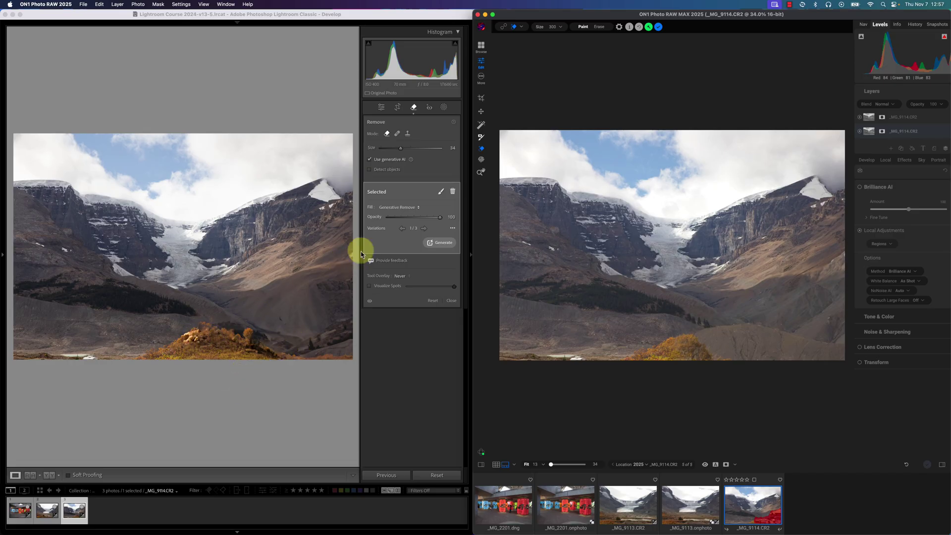
{"action": "left_click", "coordinate": [425, 230]}
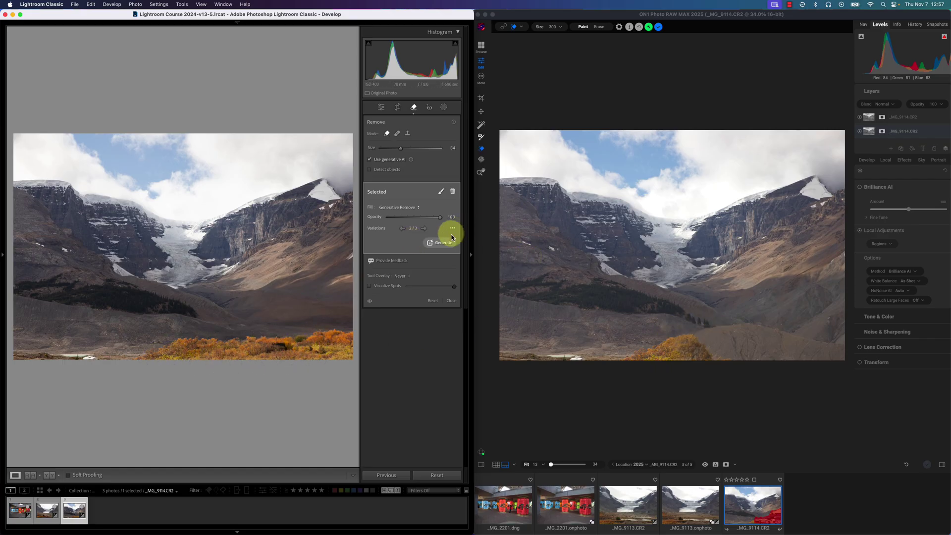
{"action": "left_click", "coordinate": [424, 229]}
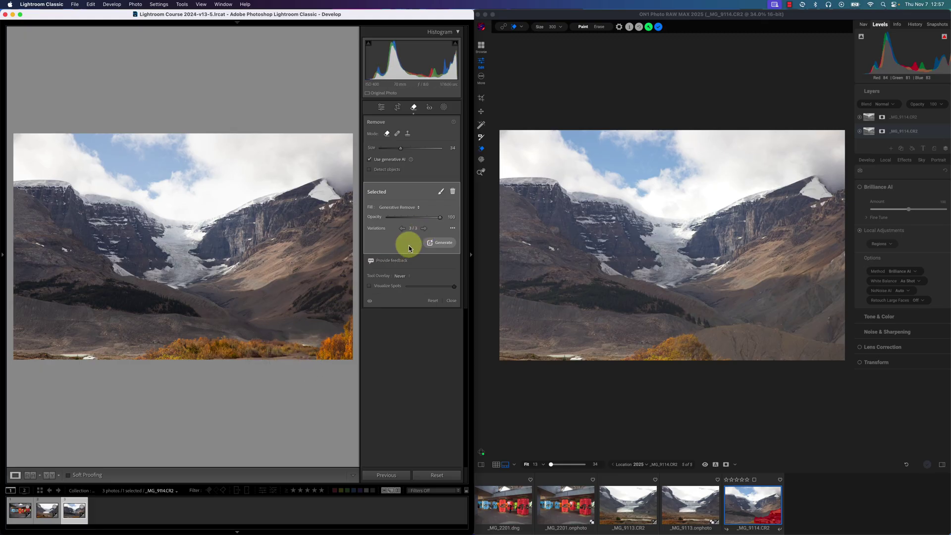
{"action": "left_click", "coordinate": [401, 228]}
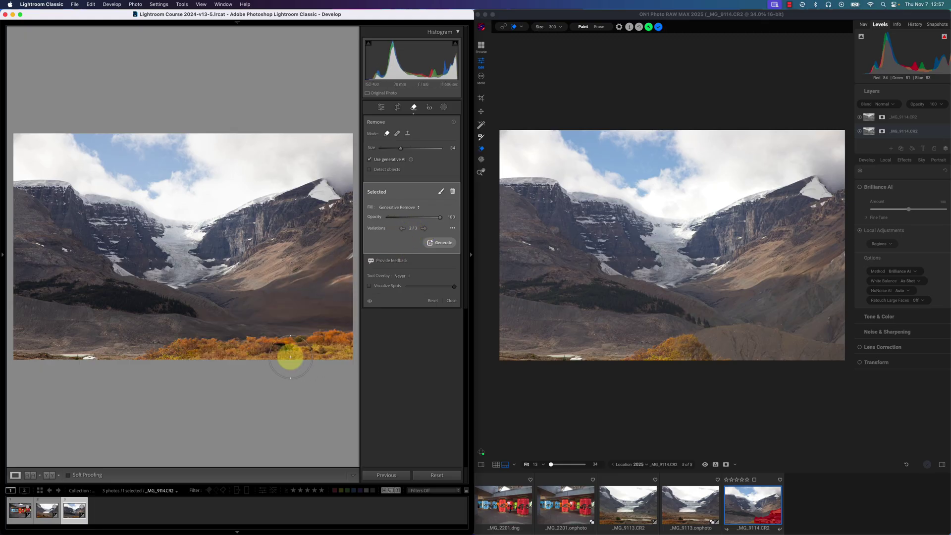